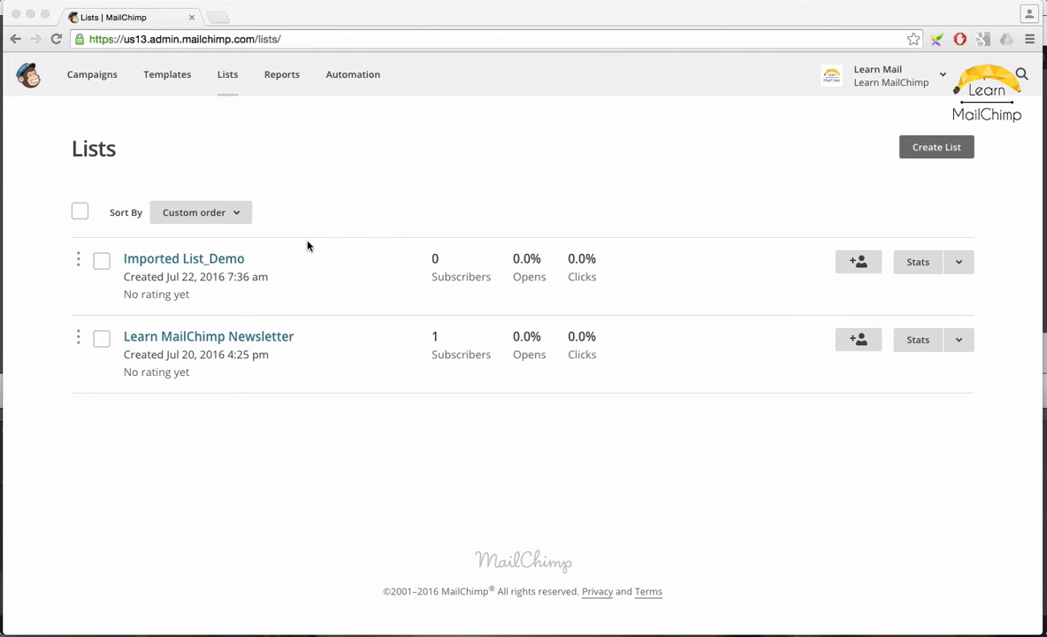
Open the Imported List_Demo list, start importing subscribers, and choose CSV or tab-delimited text file as the source.
{"action": "left_click", "coordinate": [214, 262]}
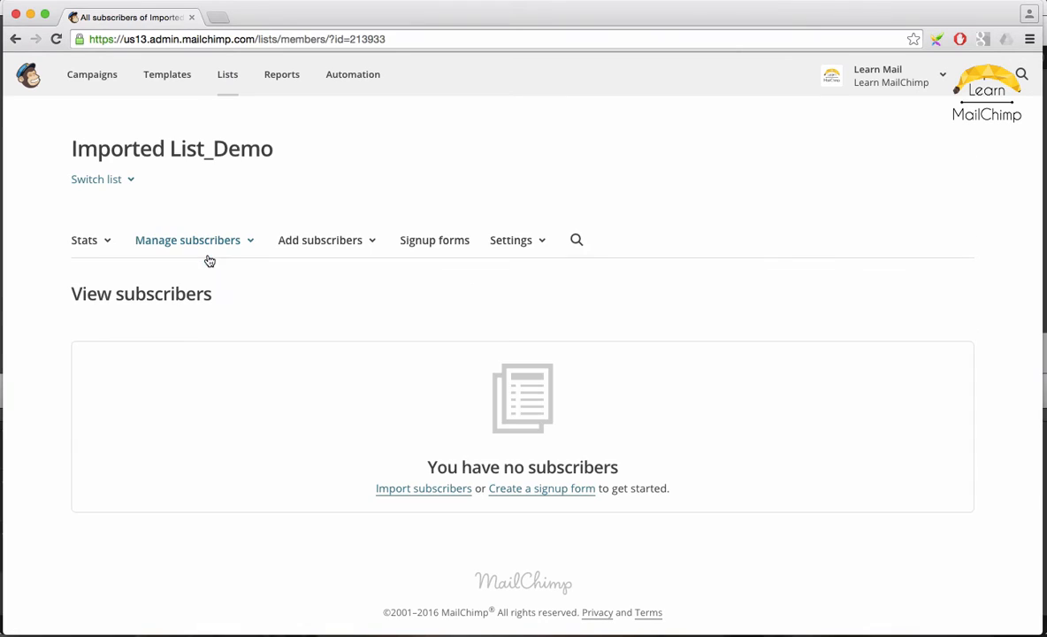
{"action": "left_click", "coordinate": [365, 239]}
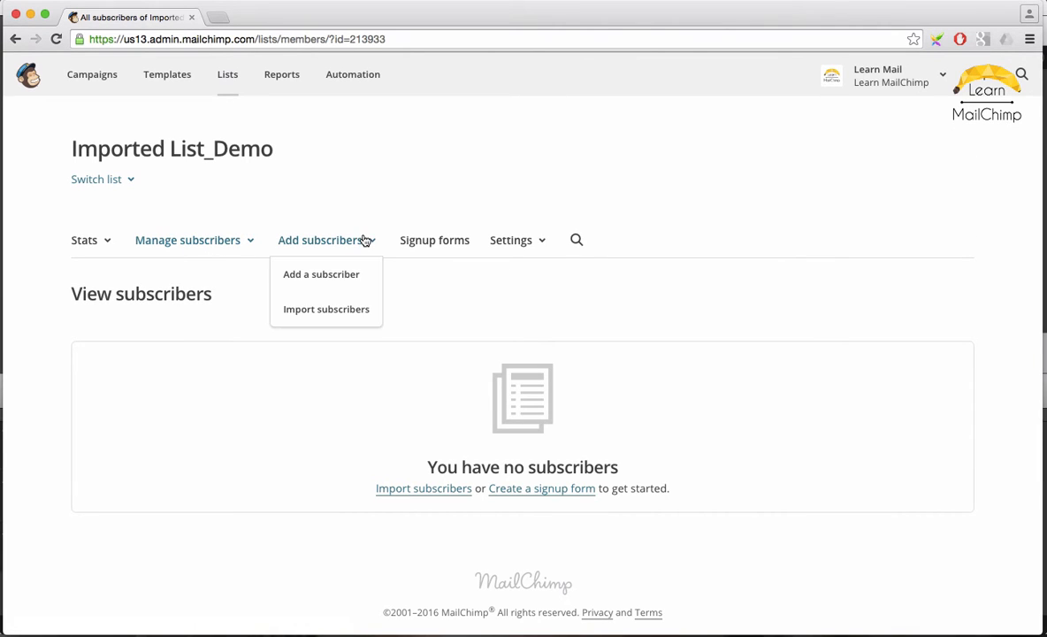
{"action": "left_click", "coordinate": [361, 309]}
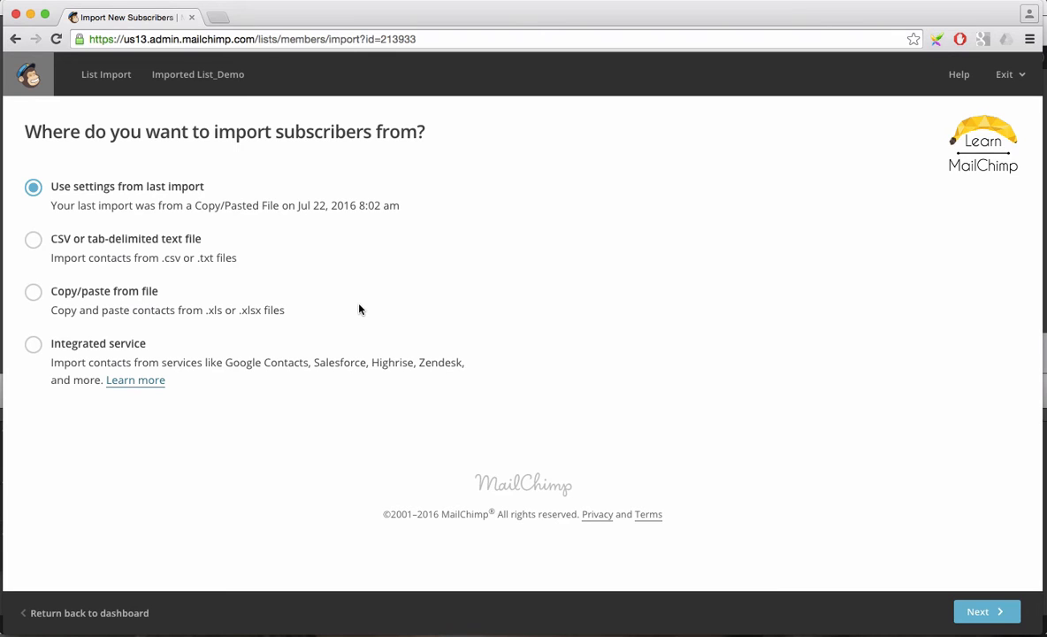
{"action": "left_click", "coordinate": [34, 243]}
Switch to Excel and save the spreadsheet as EmailList_Demo in Comma Separated Values (.csv) format, replacing the existing file.
{"action": "key", "text": "super+Tab"}
{"action": "key", "text": "super+Tab"}
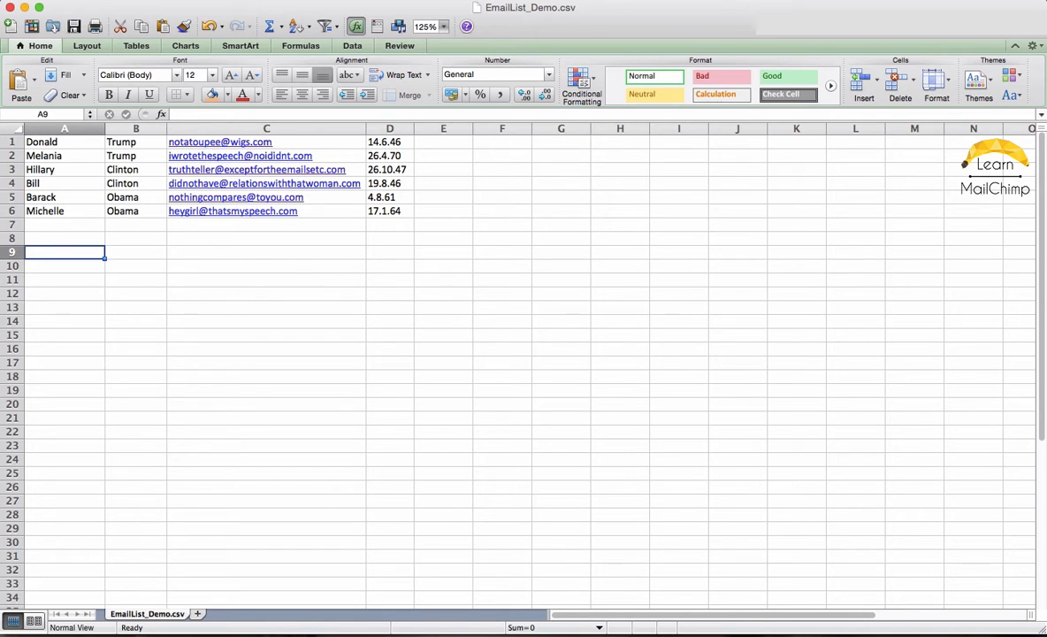
{"action": "left_click", "coordinate": [80, 0]}
{"action": "left_click", "coordinate": [112, 111]}
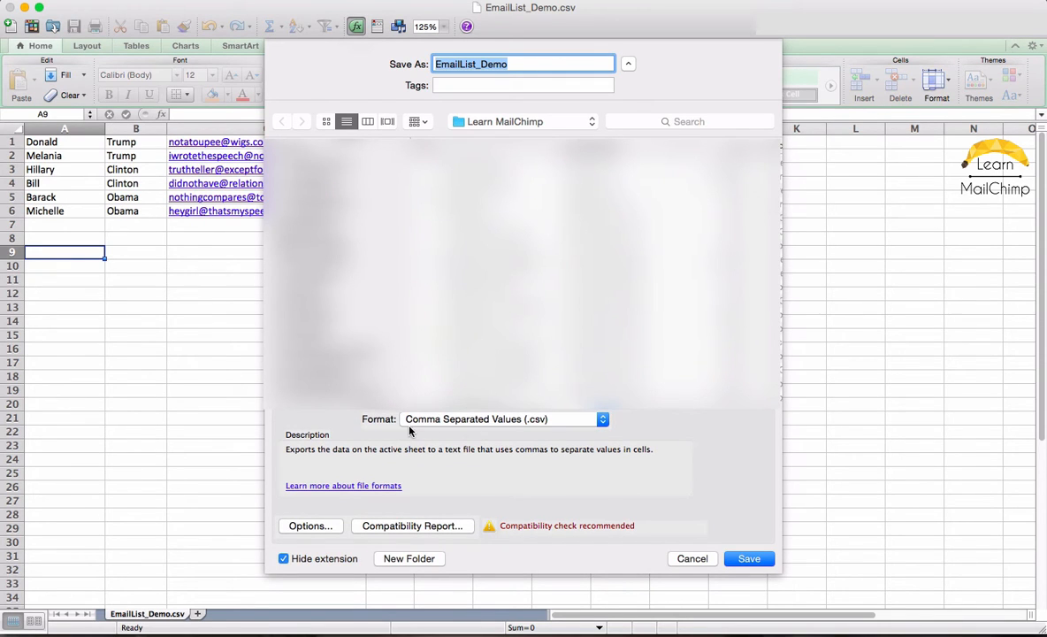
{"action": "left_click", "coordinate": [431, 419]}
{"action": "left_click", "coordinate": [430, 418]}
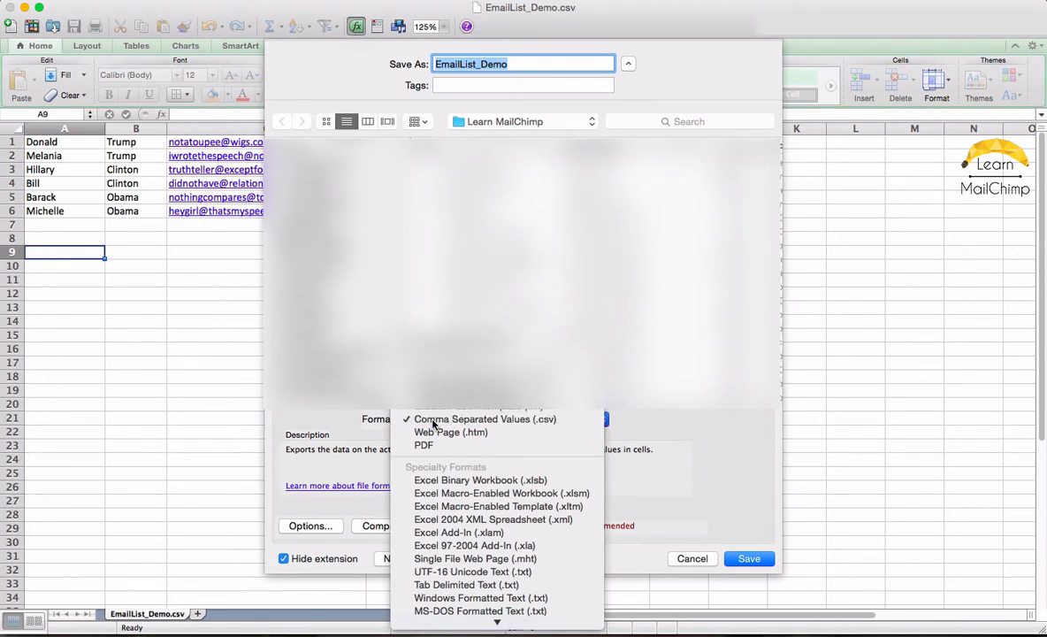
{"action": "left_click", "coordinate": [747, 557]}
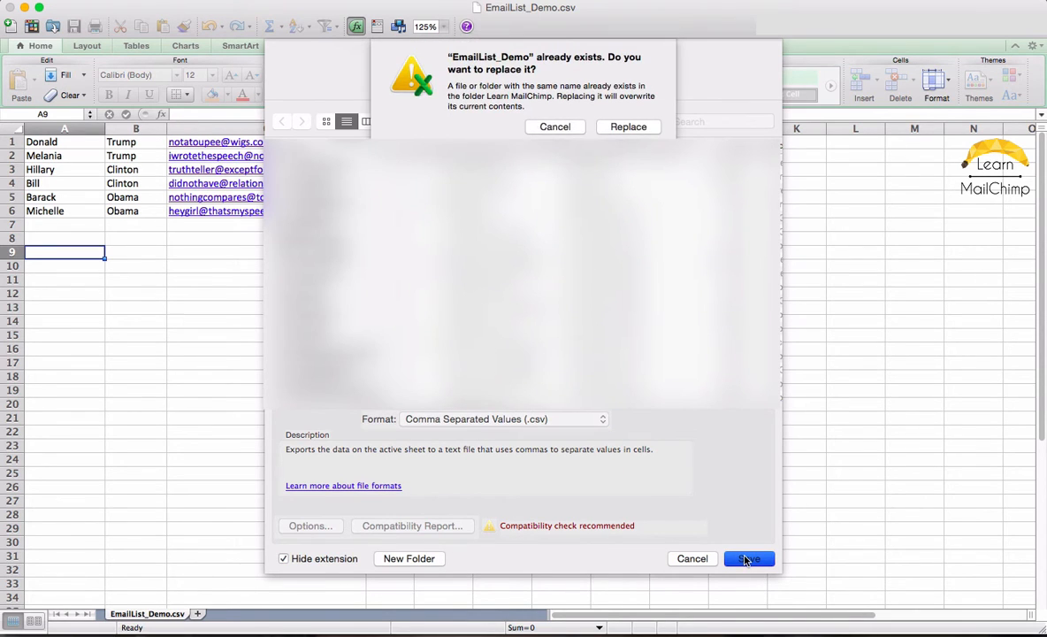
{"action": "left_click", "coordinate": [612, 128]}
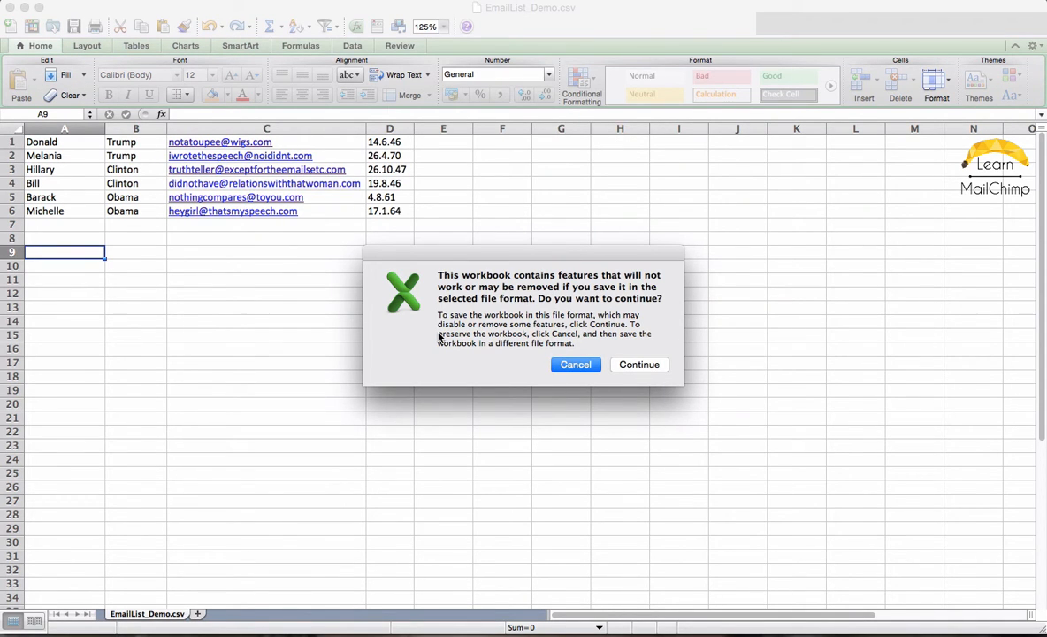
{"action": "left_click", "coordinate": [641, 368]}
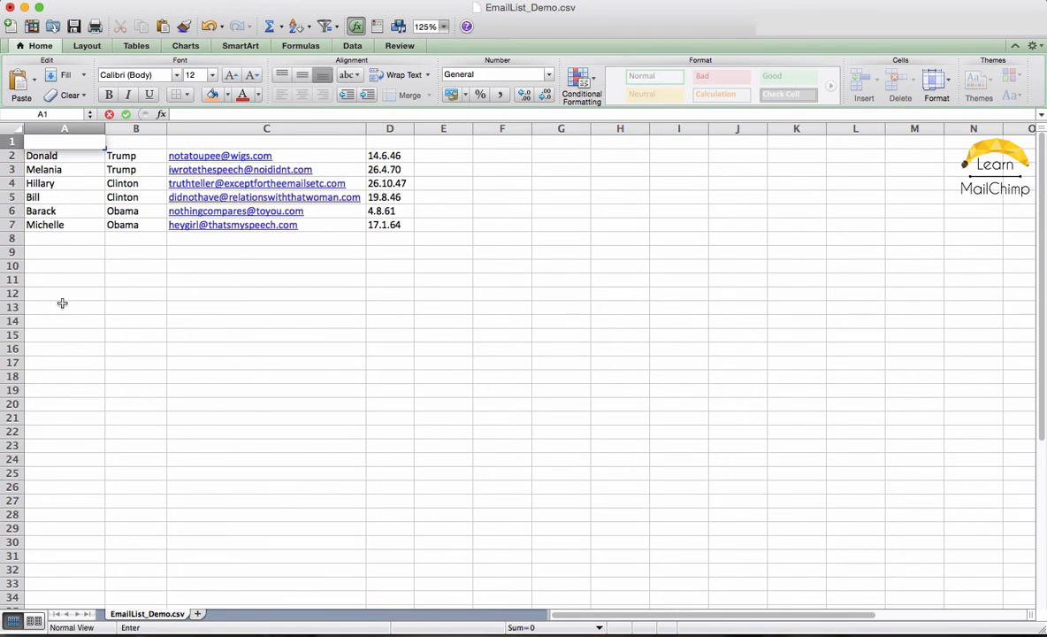
Enter the column headers First Name and Last Name in the empty first row.
{"action": "type", "text": "First Name"}
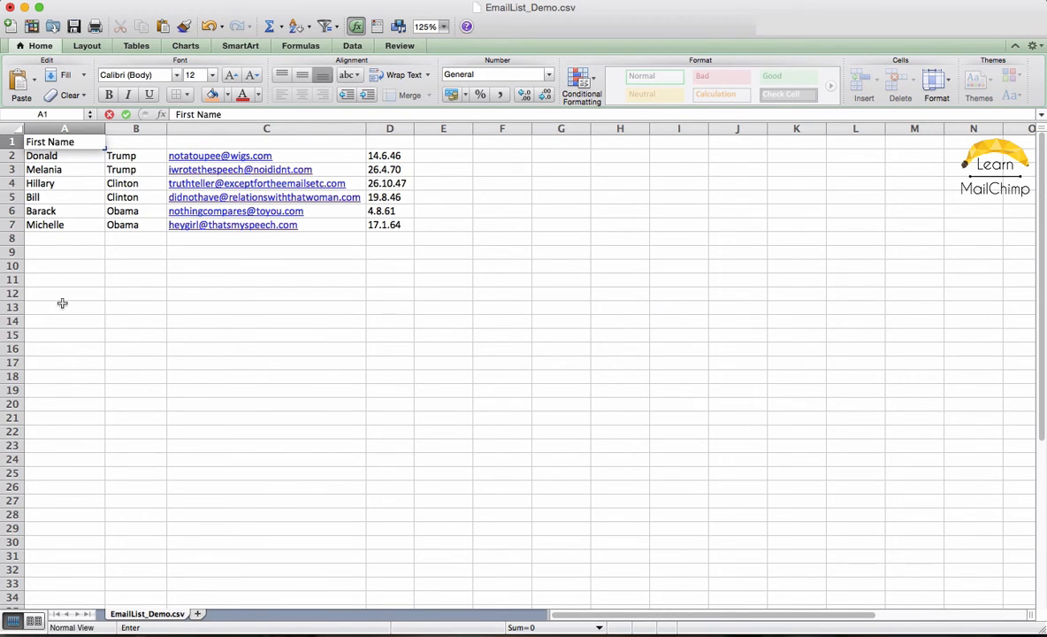
{"action": "key", "text": "Tab"}
{"action": "type", "text": "Last Name"}
{"action": "key", "text": "Return"}
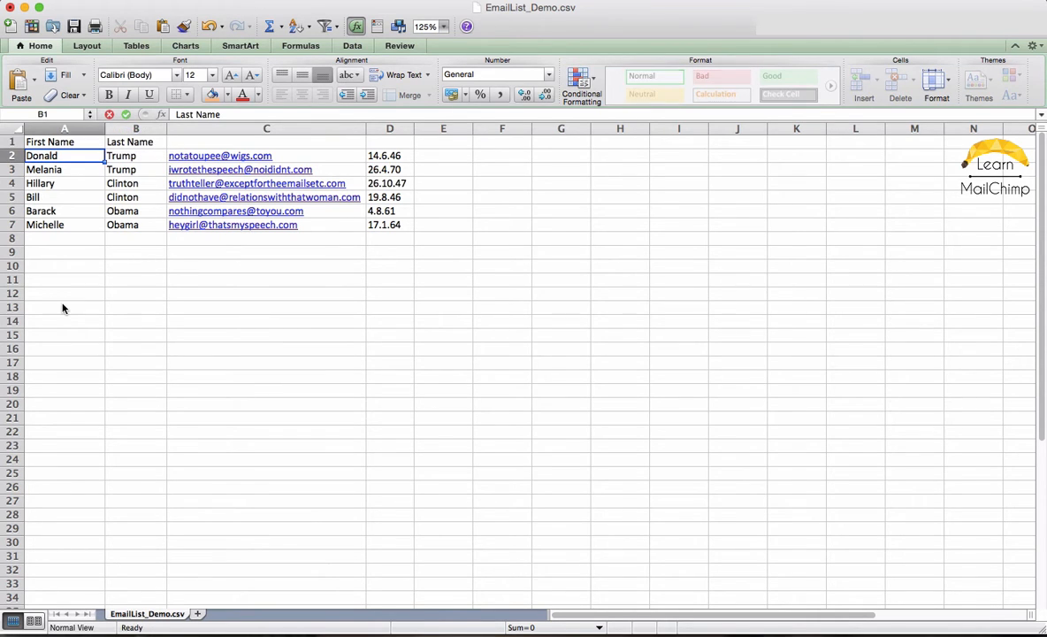
Delete the spreadsheet's first row containing the headers.
{"action": "left_click", "coordinate": [10, 141]}
{"action": "right_click", "coordinate": [13, 142]}
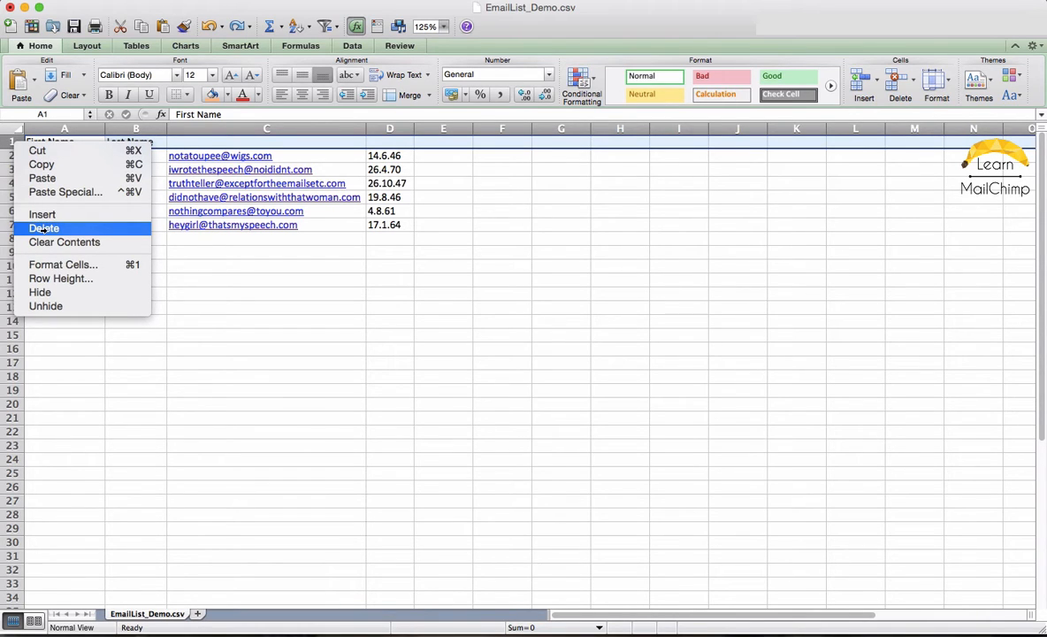
{"action": "left_click", "coordinate": [44, 228]}
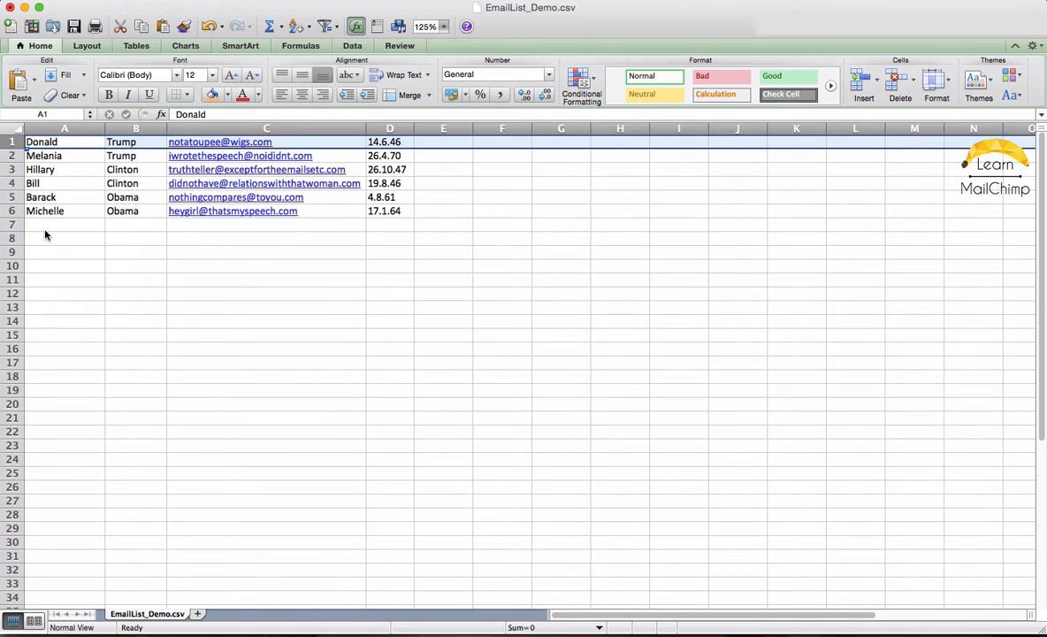
{"action": "left_click", "coordinate": [63, 248]}
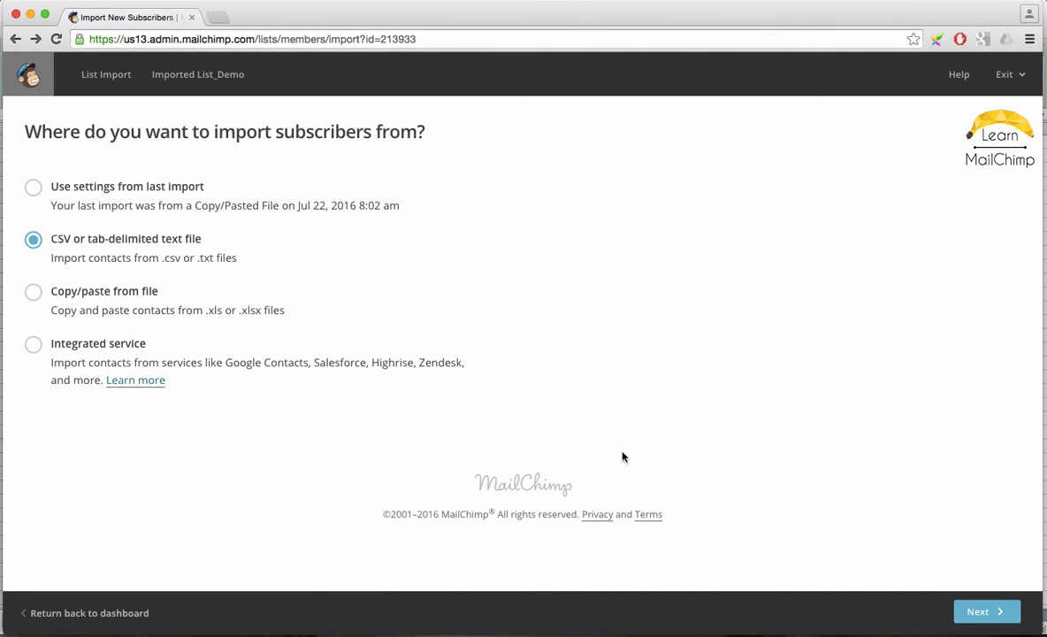
Upload the EmailList_Demo CSV file, acknowledge the possible billing plan upgrade, and continue.
{"action": "left_click", "coordinate": [959, 612]}
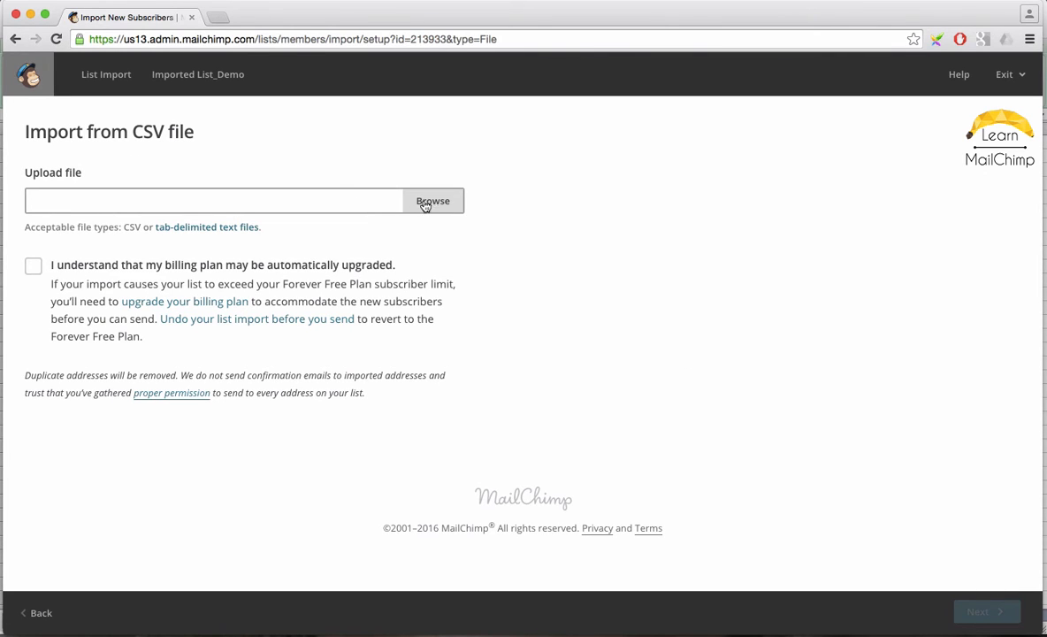
{"action": "left_click", "coordinate": [430, 201]}
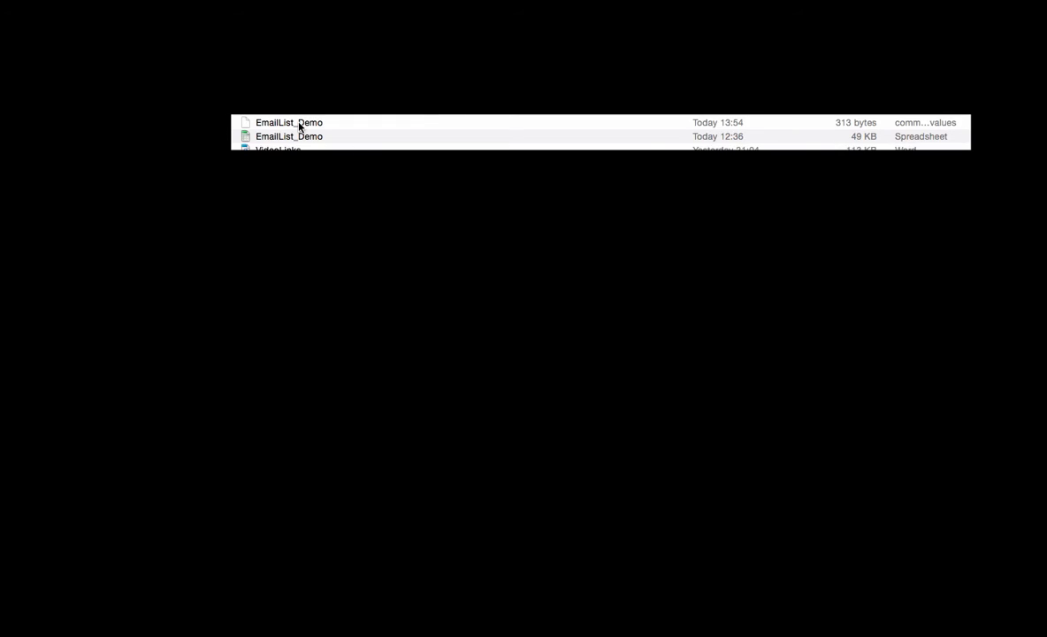
{"action": "left_click", "coordinate": [299, 127]}
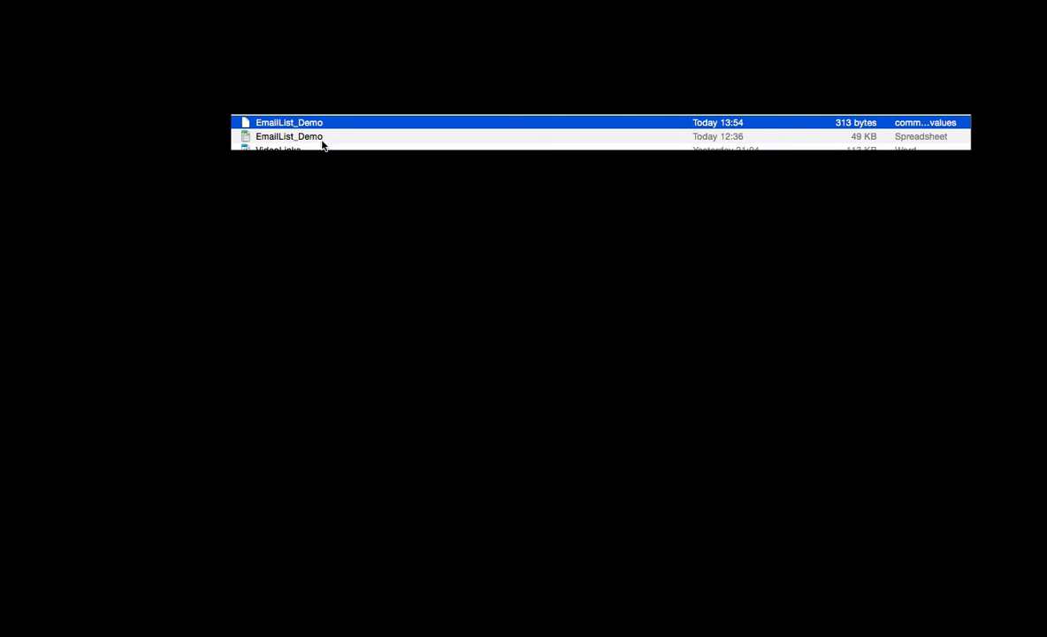
{"action": "left_click", "coordinate": [935, 557]}
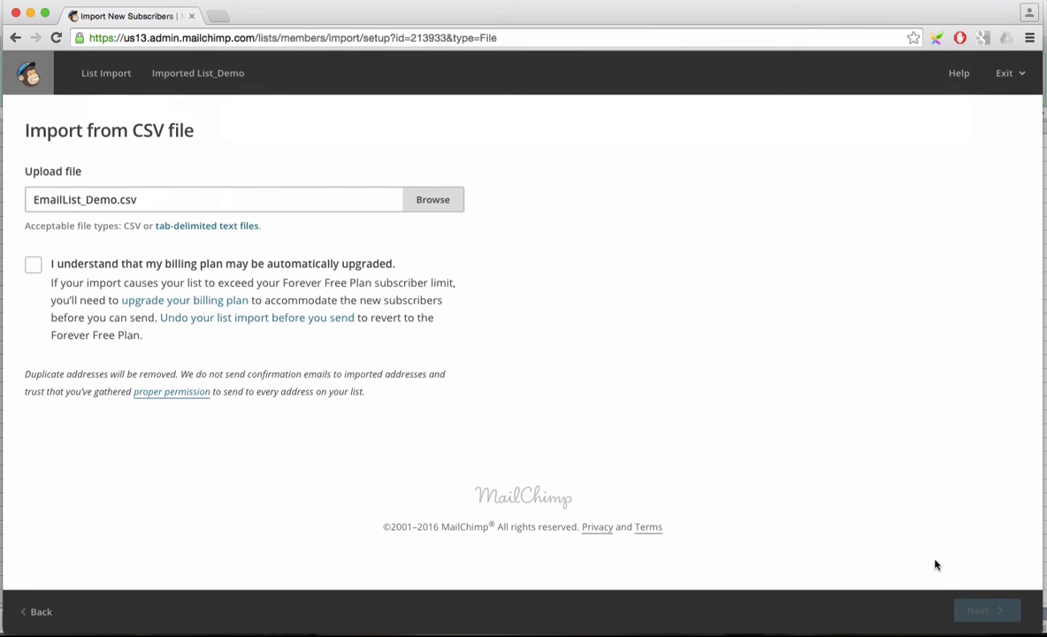
{"action": "left_click", "coordinate": [29, 270]}
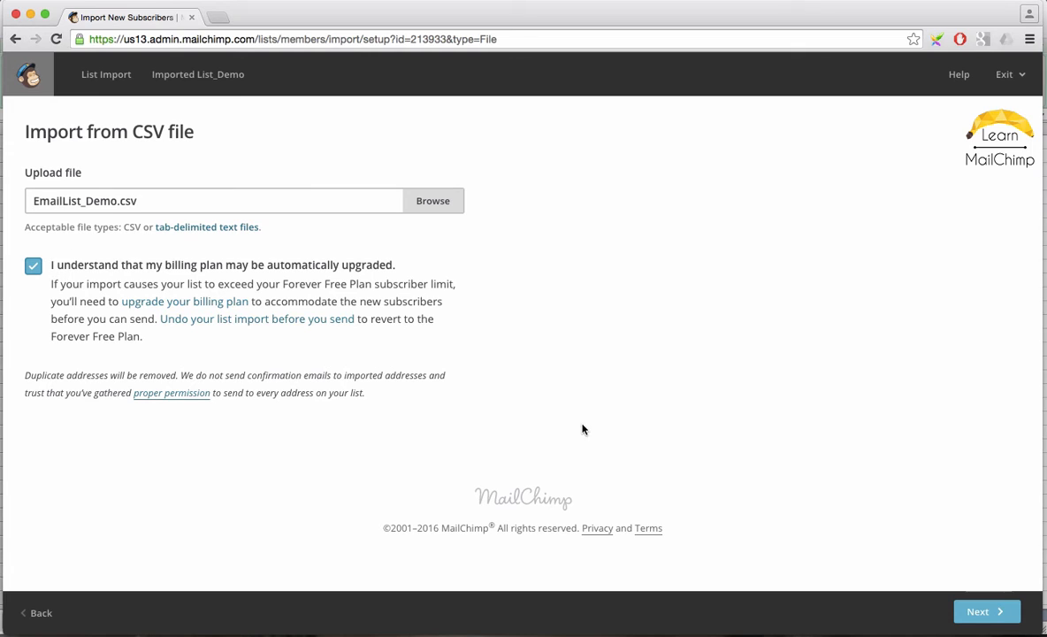
{"action": "left_click", "coordinate": [977, 622]}
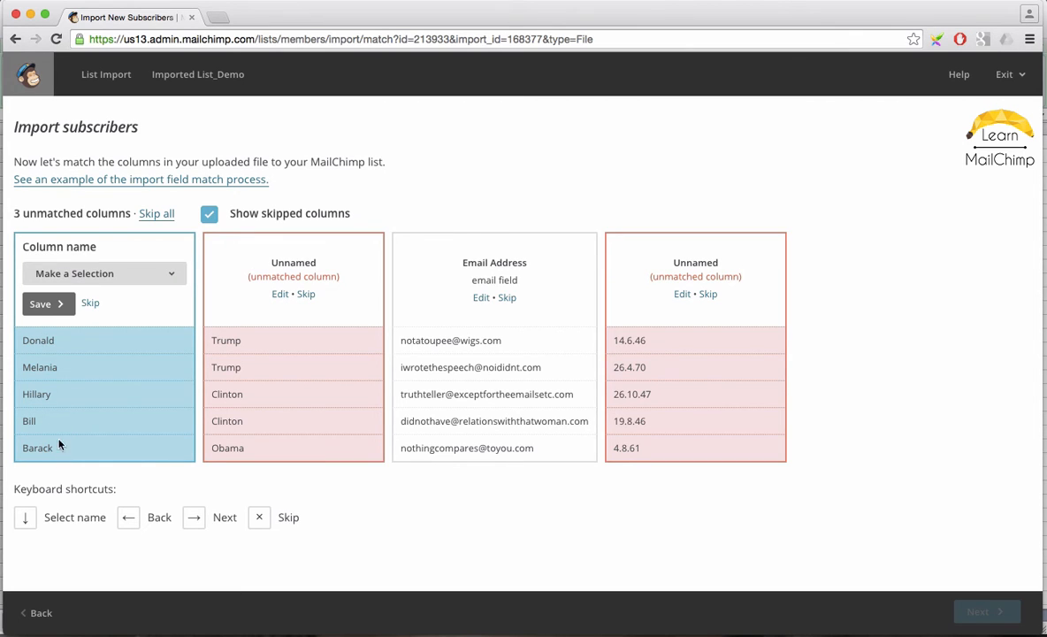
Match the first imported column to First Name and the second column to Last Name.
{"action": "left_click", "coordinate": [168, 273]}
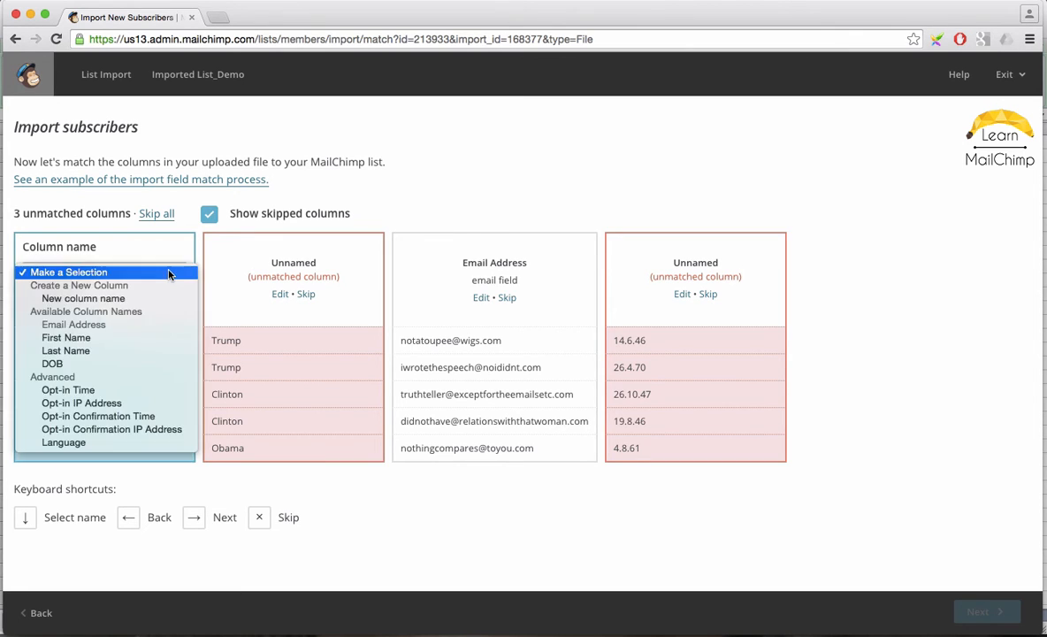
{"action": "left_click", "coordinate": [113, 338]}
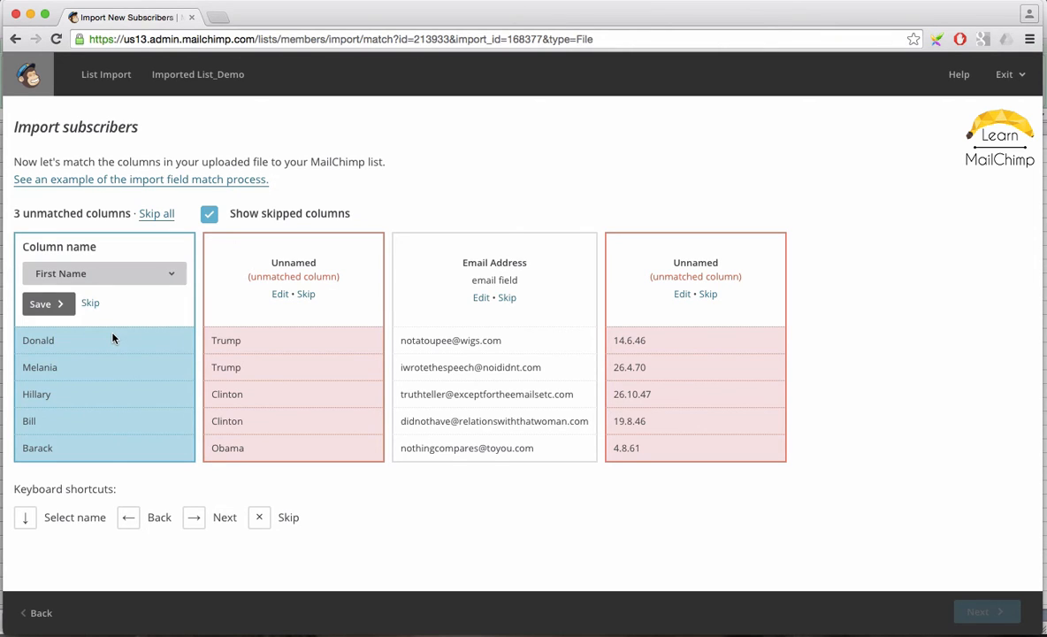
{"action": "left_click", "coordinate": [40, 304]}
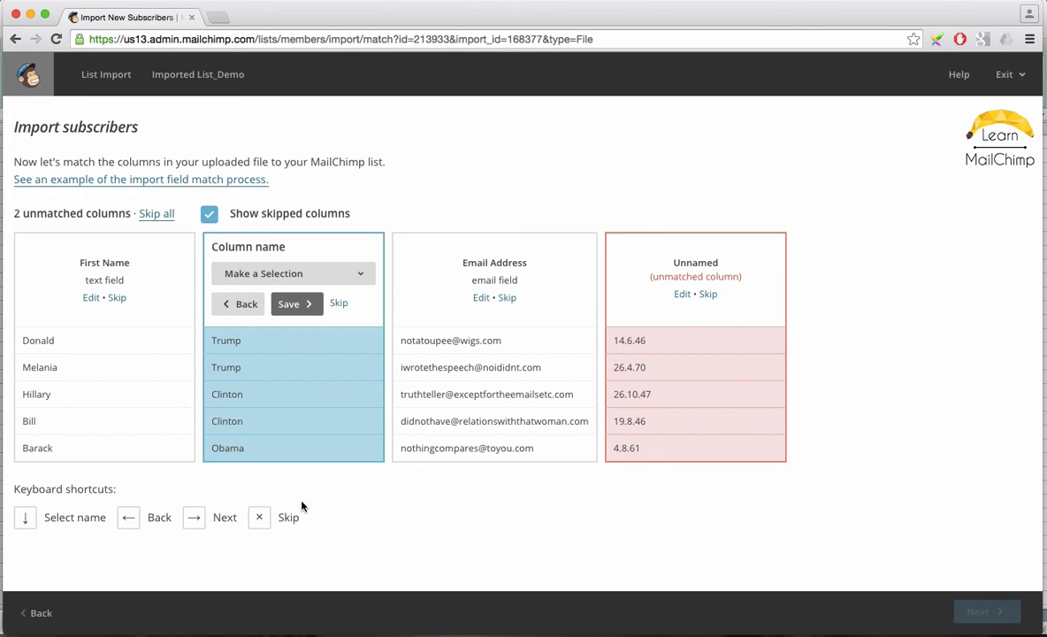
{"action": "left_click", "coordinate": [352, 276]}
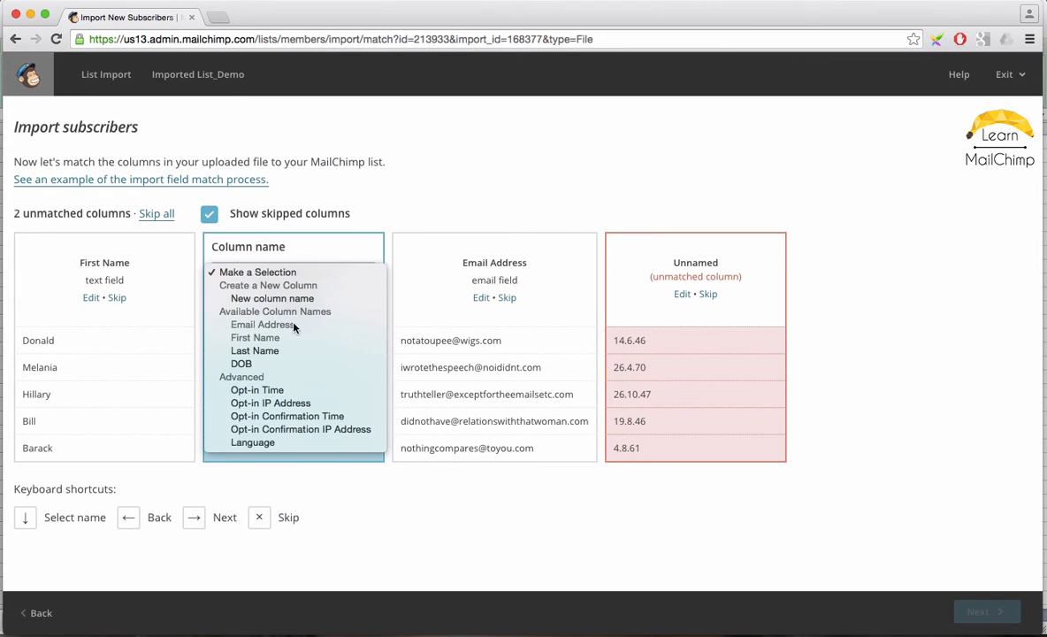
{"action": "left_click", "coordinate": [281, 350]}
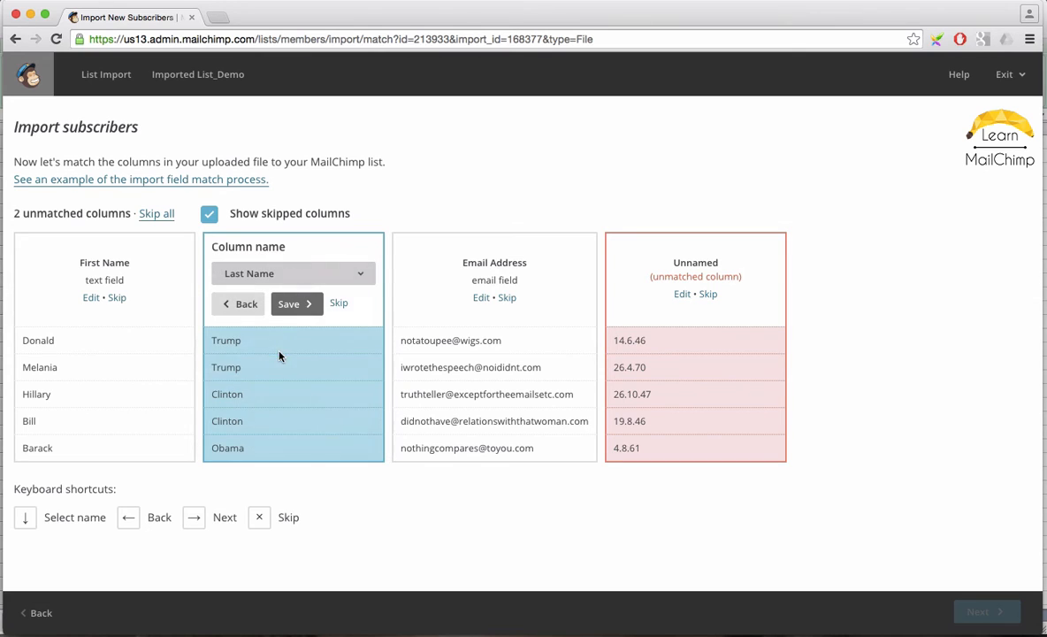
{"action": "left_click", "coordinate": [295, 303]}
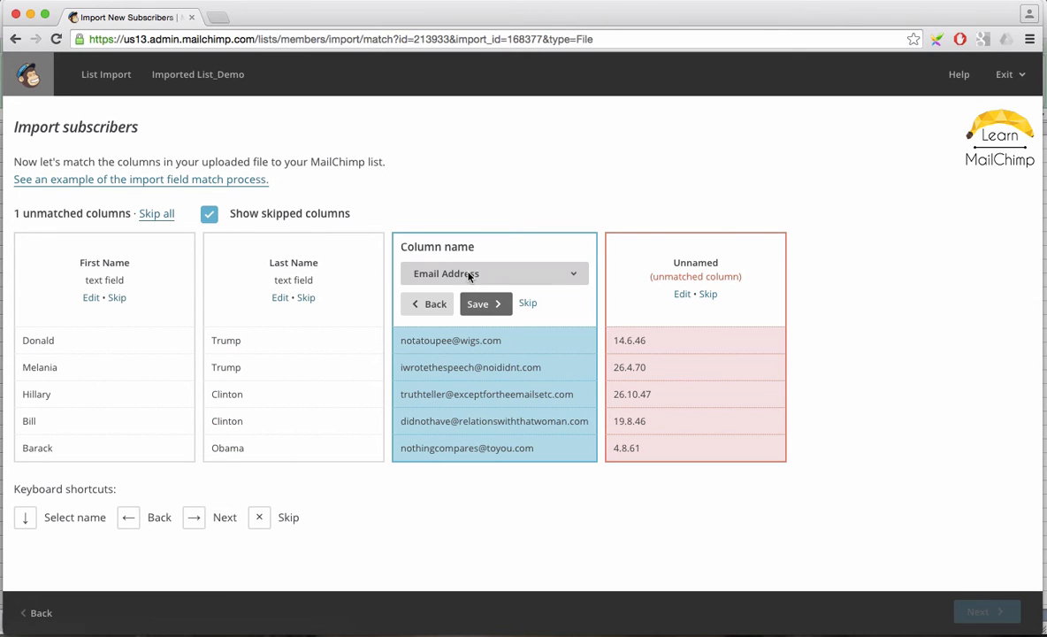
Save the third column as Email Address, match the fourth column to DOB, and continue to the review.
{"action": "left_click", "coordinate": [490, 303]}
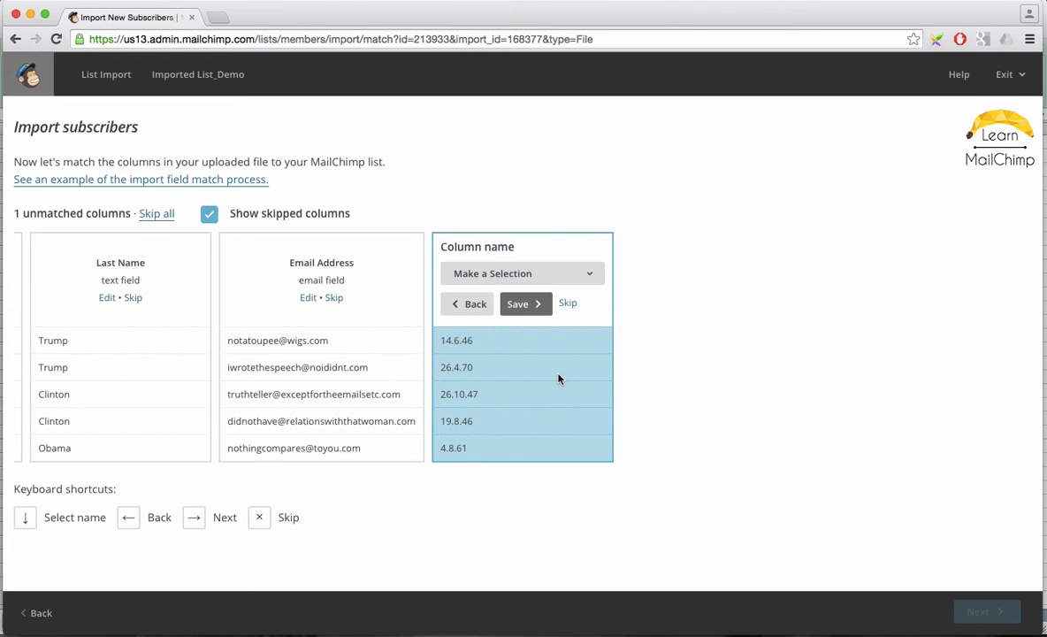
{"action": "left_click", "coordinate": [588, 278]}
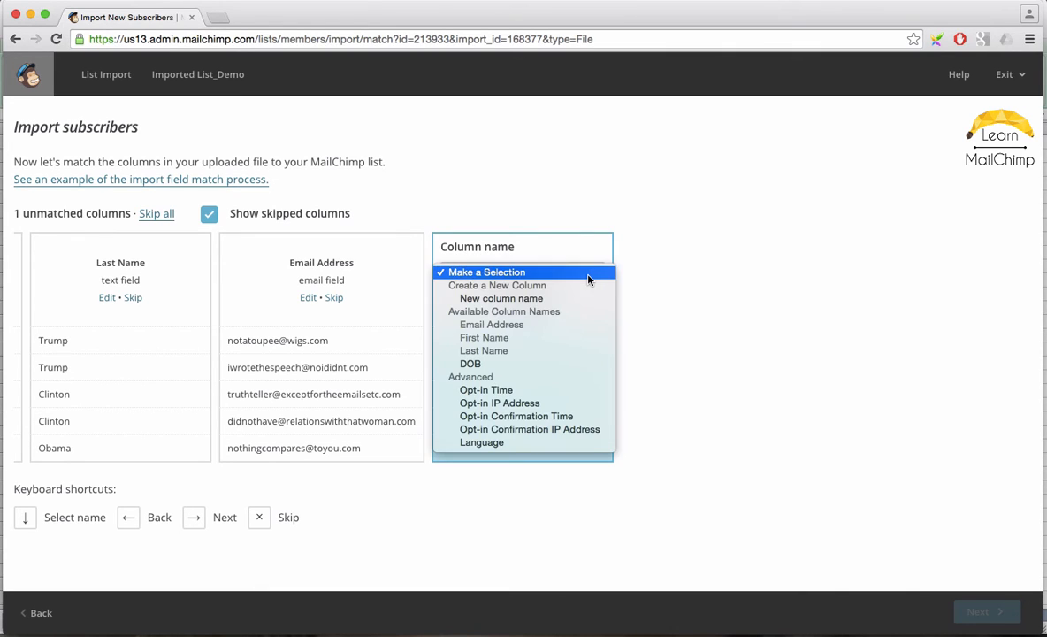
{"action": "left_click", "coordinate": [482, 364]}
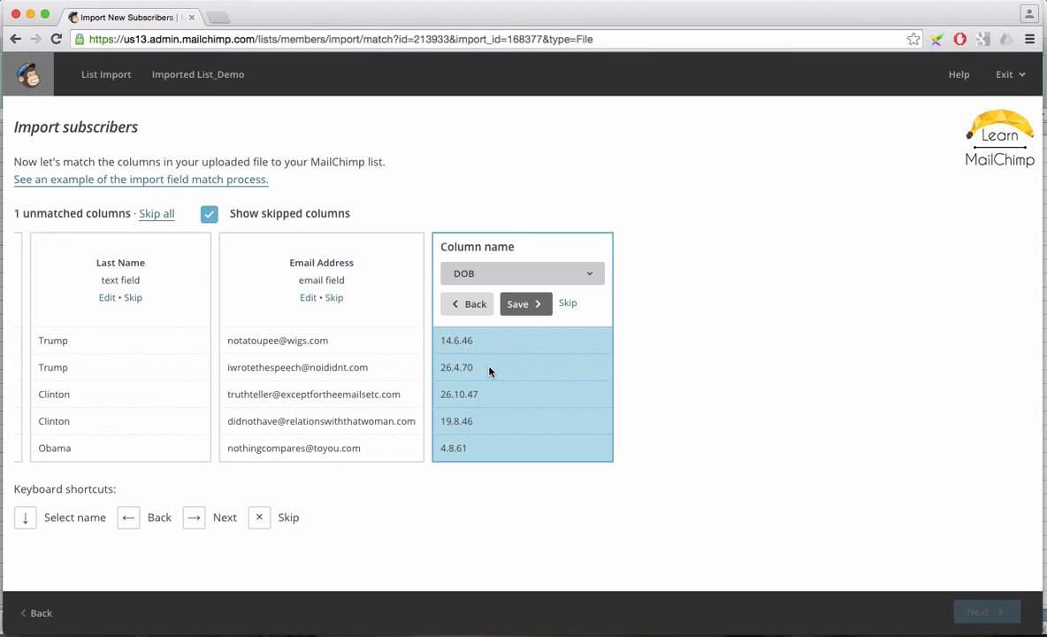
{"action": "left_click", "coordinate": [520, 303]}
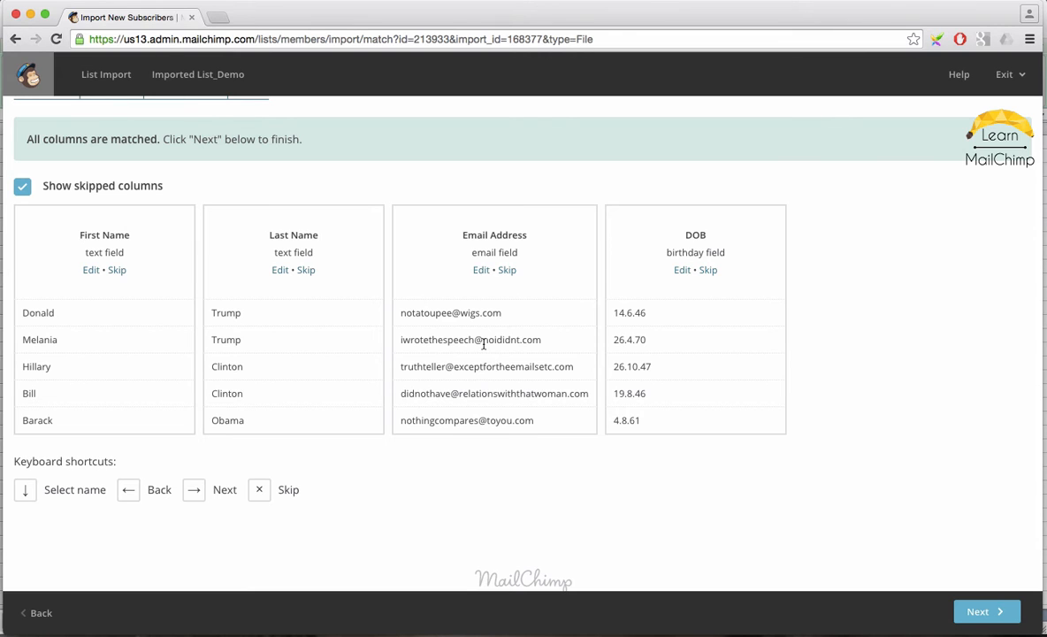
{"action": "key", "text": "Right"}
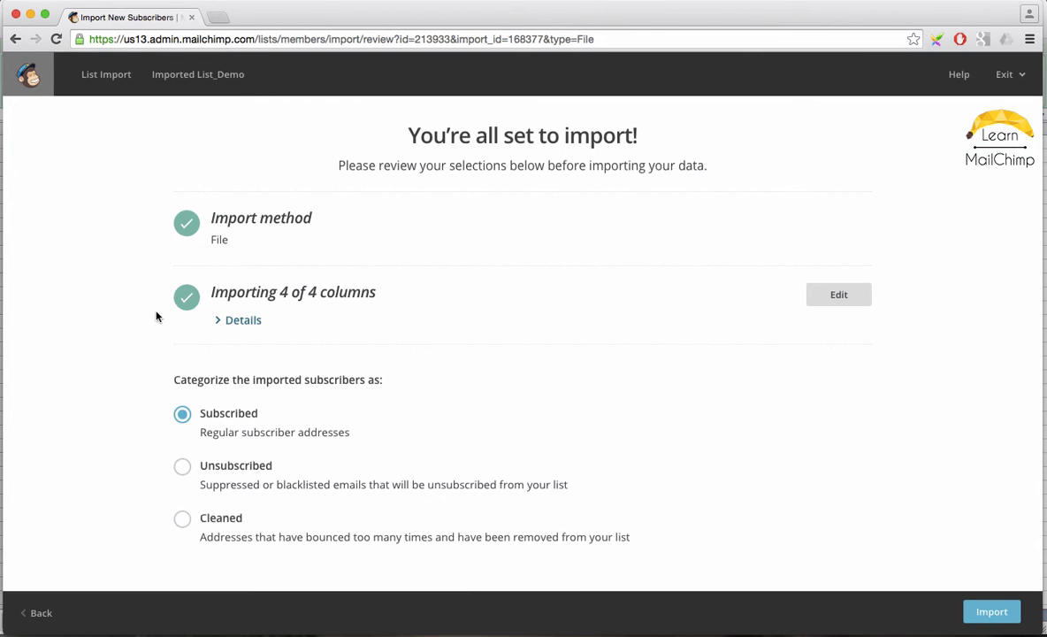
Categorize the imported subscribers as Subscribed and run the import.
{"action": "scroll", "coordinate": [104, 322], "scroll_direction": "down", "scroll_amount": 2}
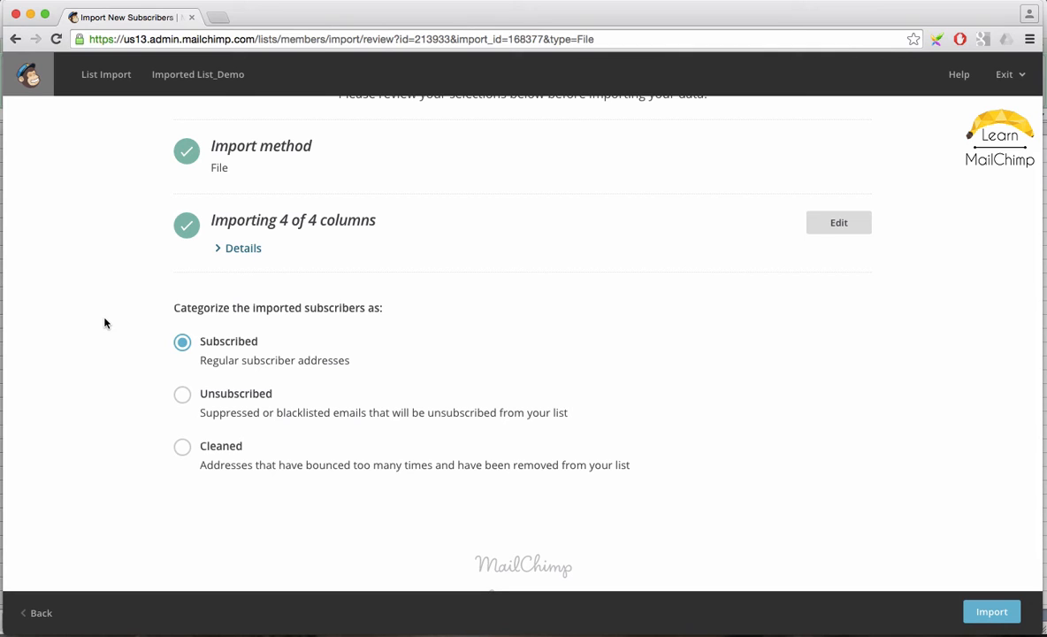
{"action": "left_click", "coordinate": [184, 396]}
{"action": "left_click", "coordinate": [183, 347]}
{"action": "left_click", "coordinate": [991, 611]}
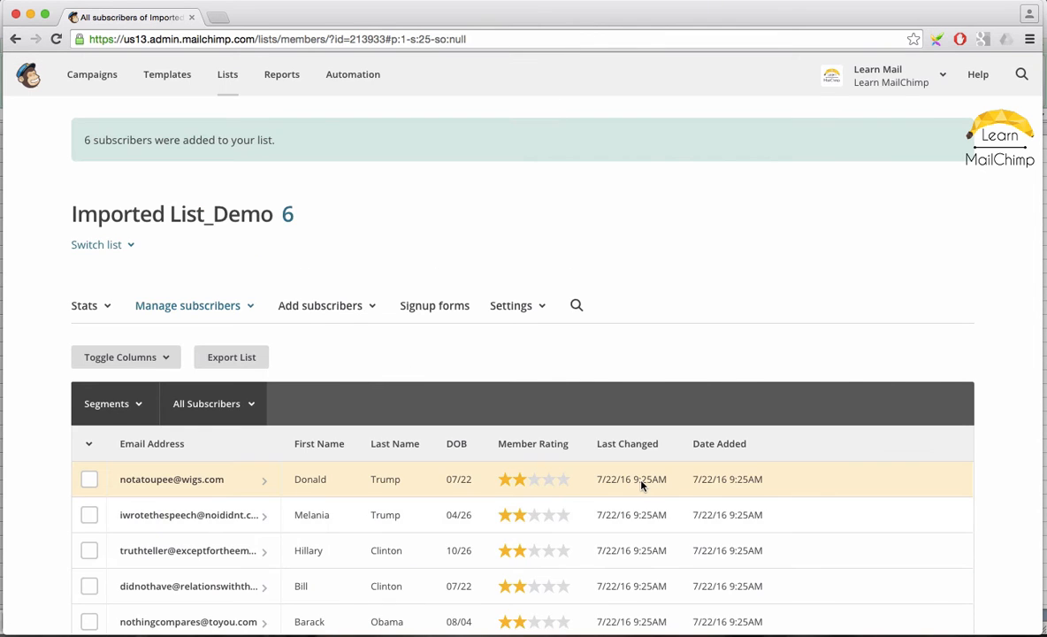
Review the imported subscribers in the list.
{"action": "scroll", "coordinate": [642, 486], "scroll_direction": "down", "scroll_amount": 5}
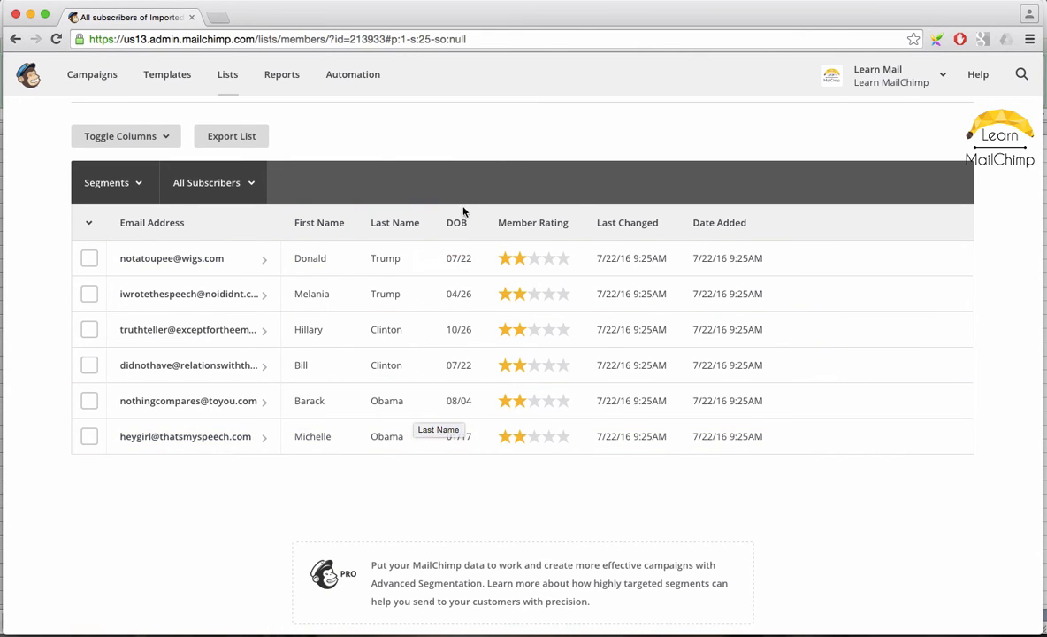
{"action": "scroll", "coordinate": [382, 495], "scroll_direction": "up", "scroll_amount": 1}
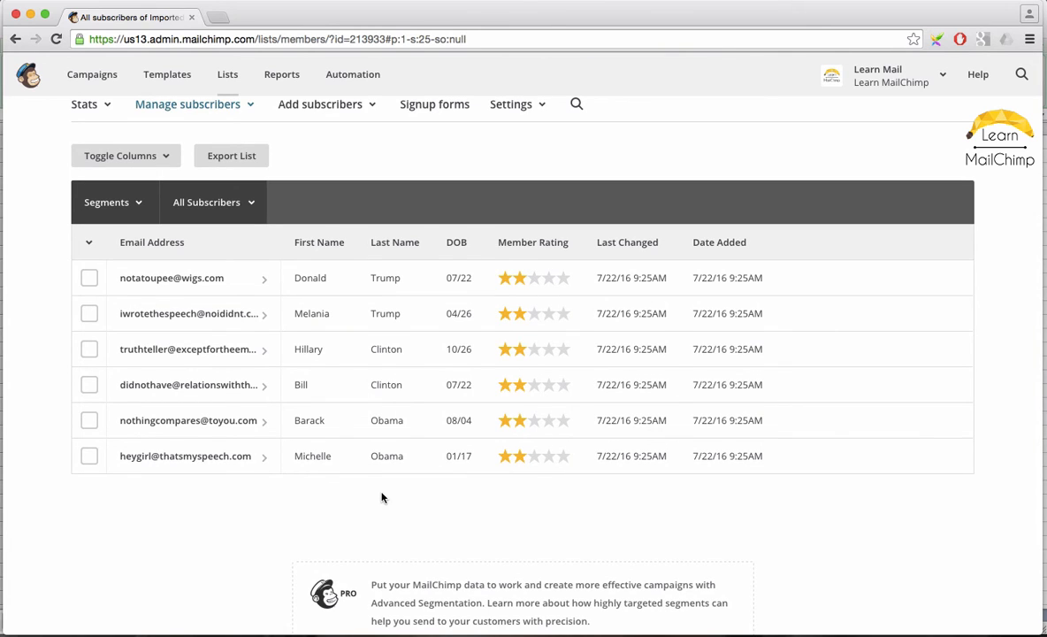
Start a new subscriber import into the list using the copy/paste from file method.
{"action": "scroll", "coordinate": [383, 497], "scroll_direction": "up", "scroll_amount": 3}
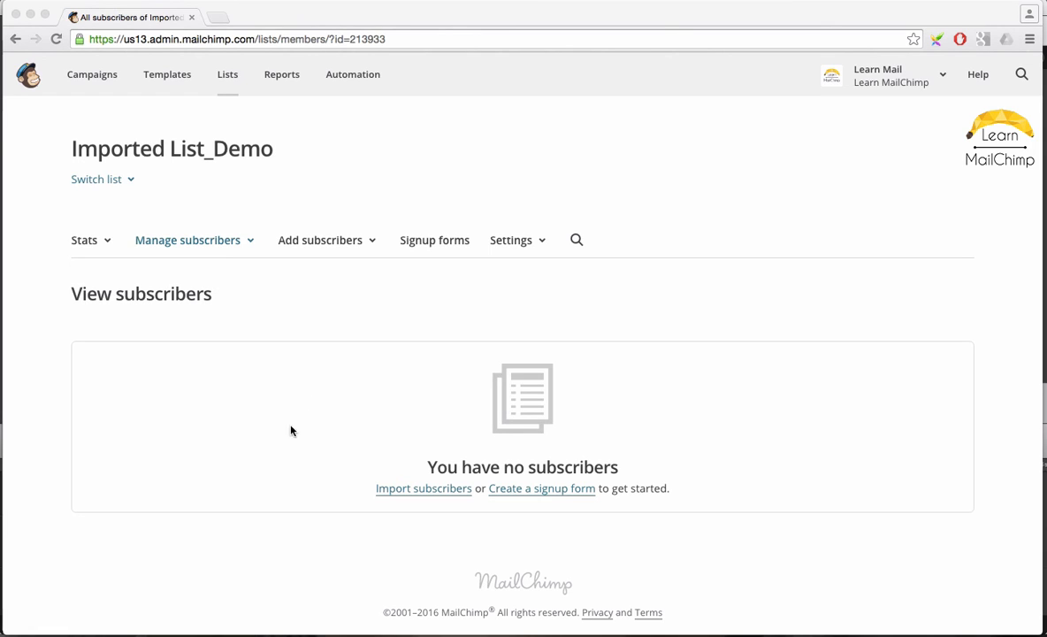
{"action": "left_click", "coordinate": [340, 242]}
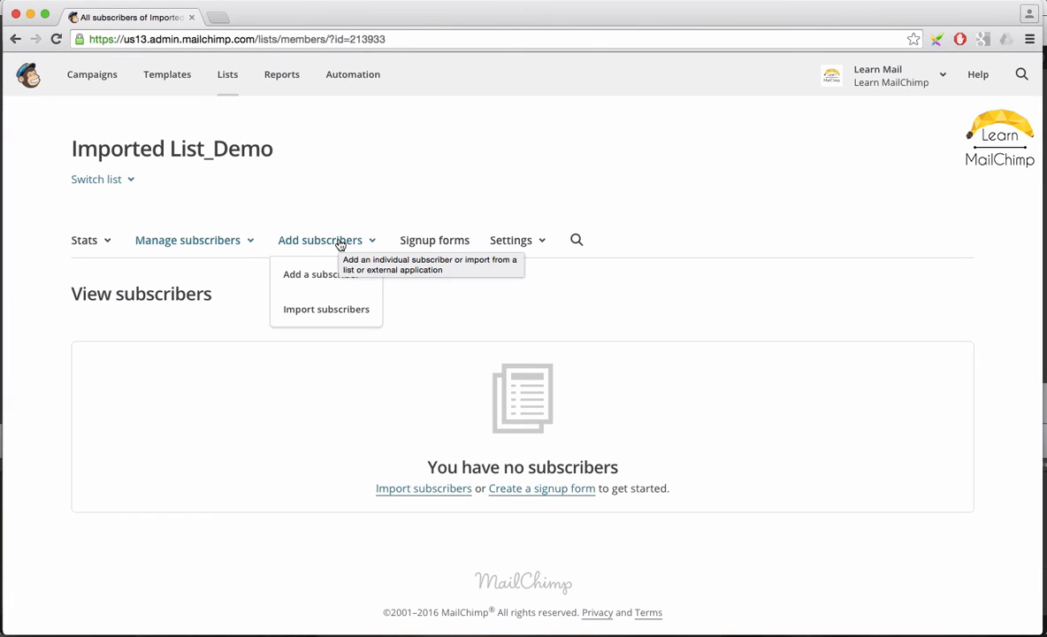
{"action": "left_click", "coordinate": [325, 309]}
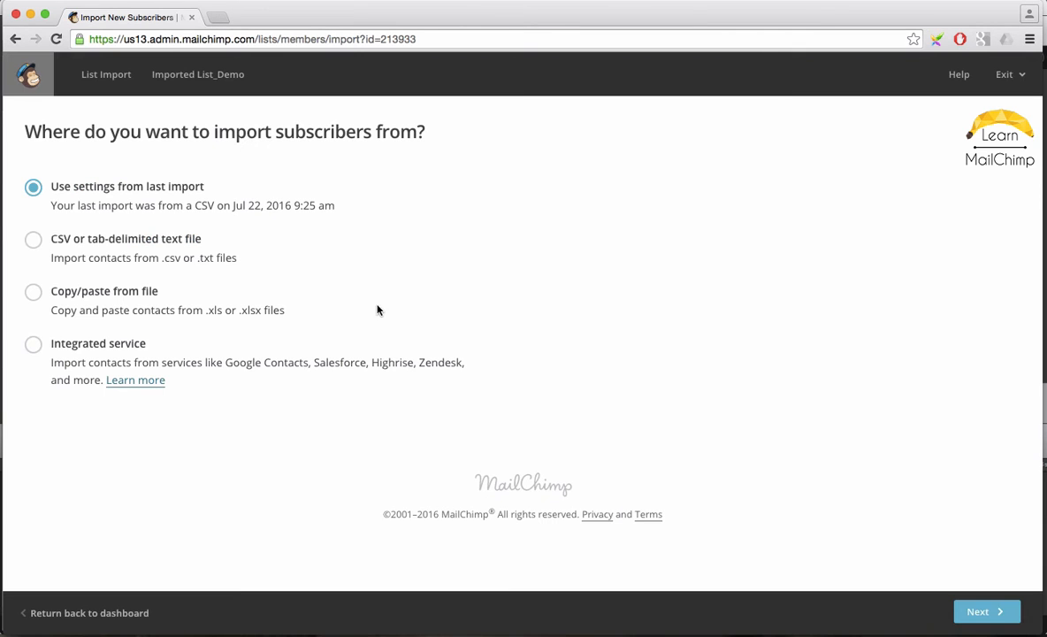
{"action": "left_click", "coordinate": [34, 291]}
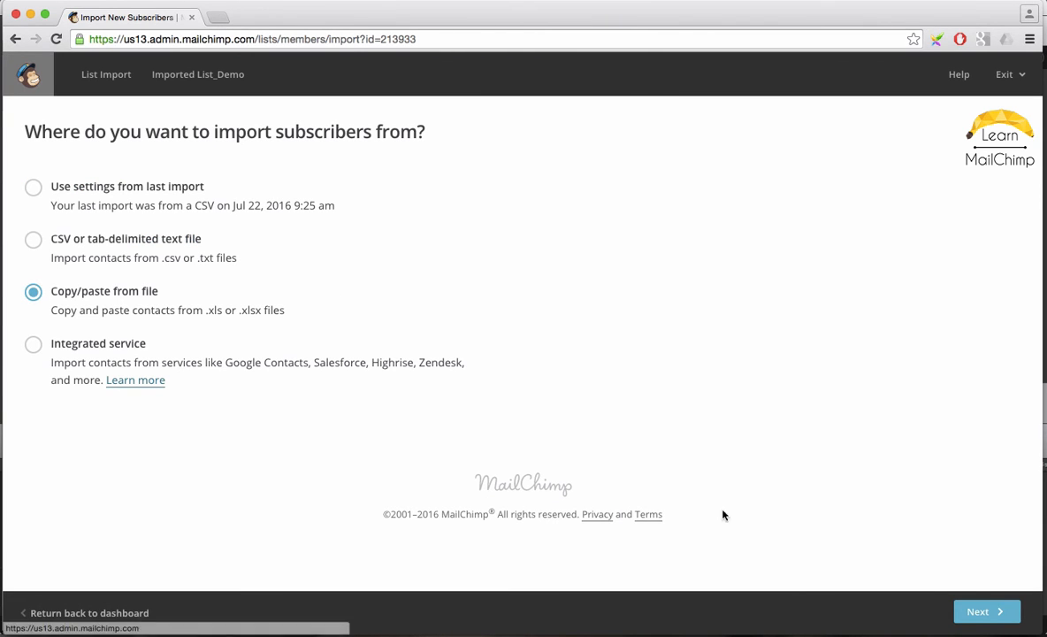
{"action": "left_click", "coordinate": [977, 610]}
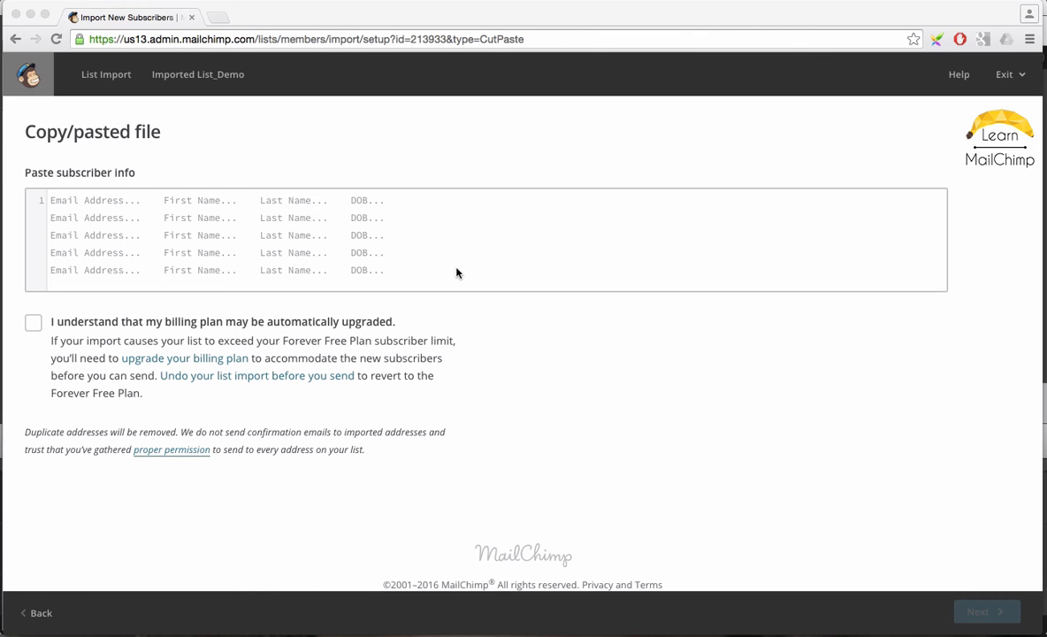
Copy the subscriber table from the Word document and paste it into the subscriber info box.
{"action": "key", "text": "super+Tab"}
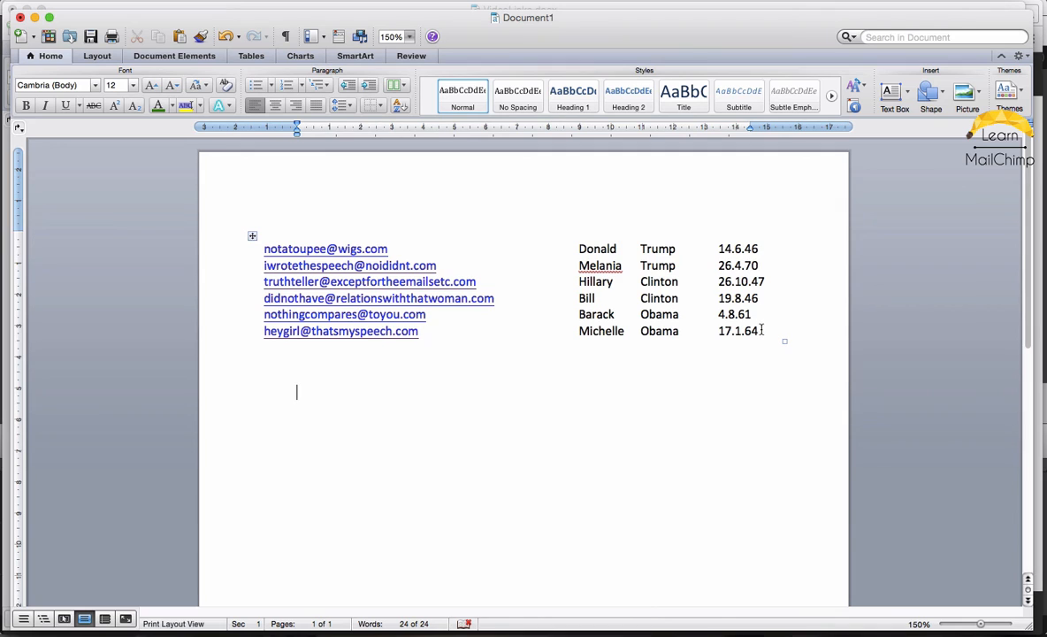
{"action": "left_click_drag", "start_coordinate": [761, 329], "coordinate": [282, 251]}
{"action": "key", "text": "super+c"}
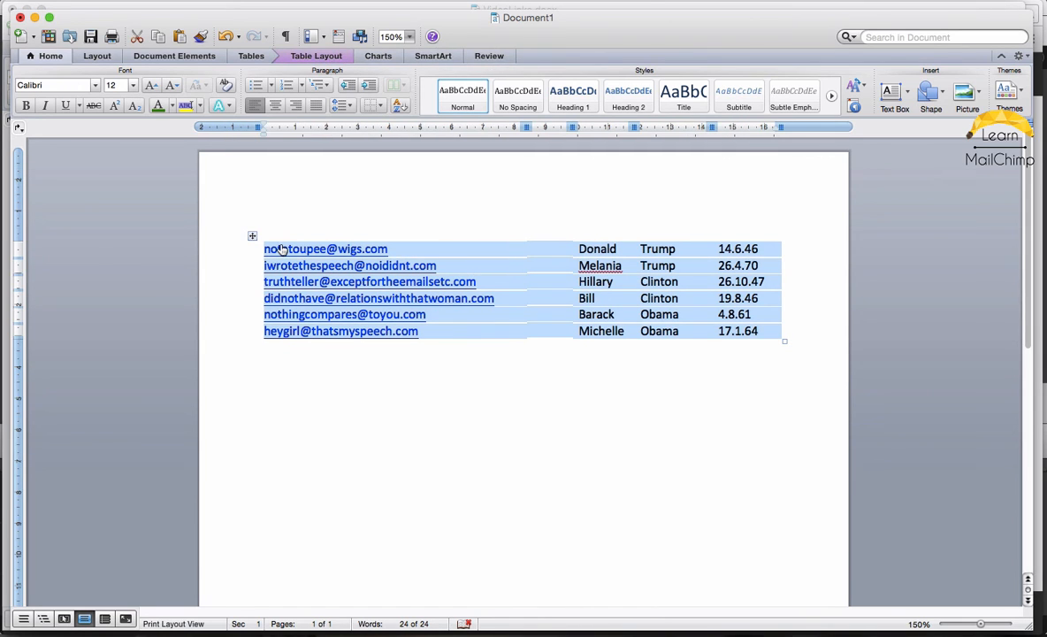
{"action": "key", "text": "super+Tab"}
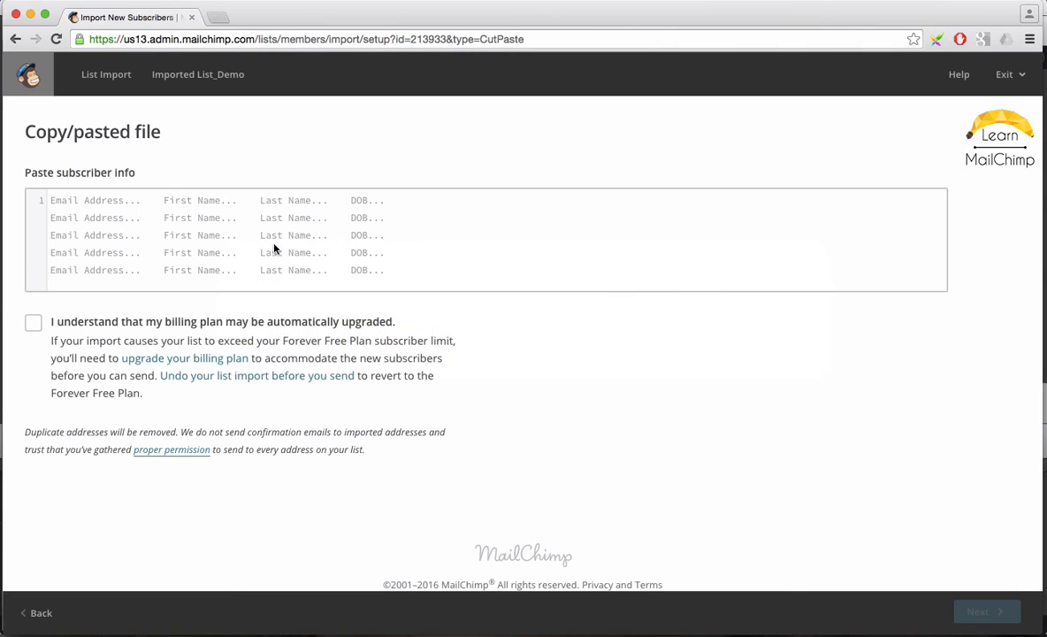
{"action": "left_click", "coordinate": [85, 203]}
{"action": "key", "text": "super+v"}
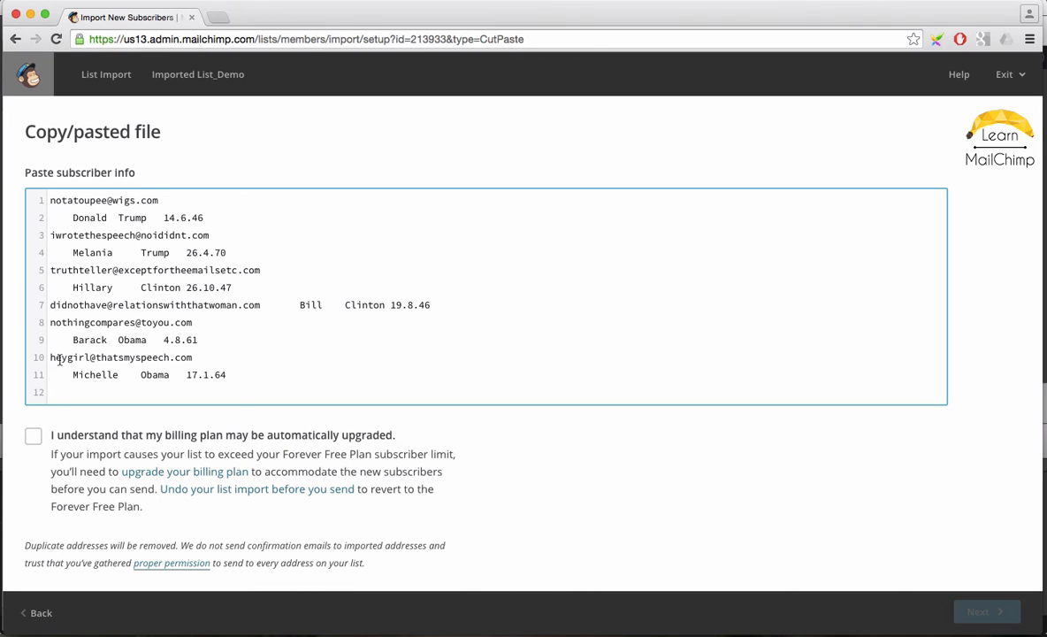
Merge the split lines so each subscriber's email, names and DOB sit on one row.
{"action": "left_click", "coordinate": [73, 218]}
{"action": "key", "text": "BackSpace"}
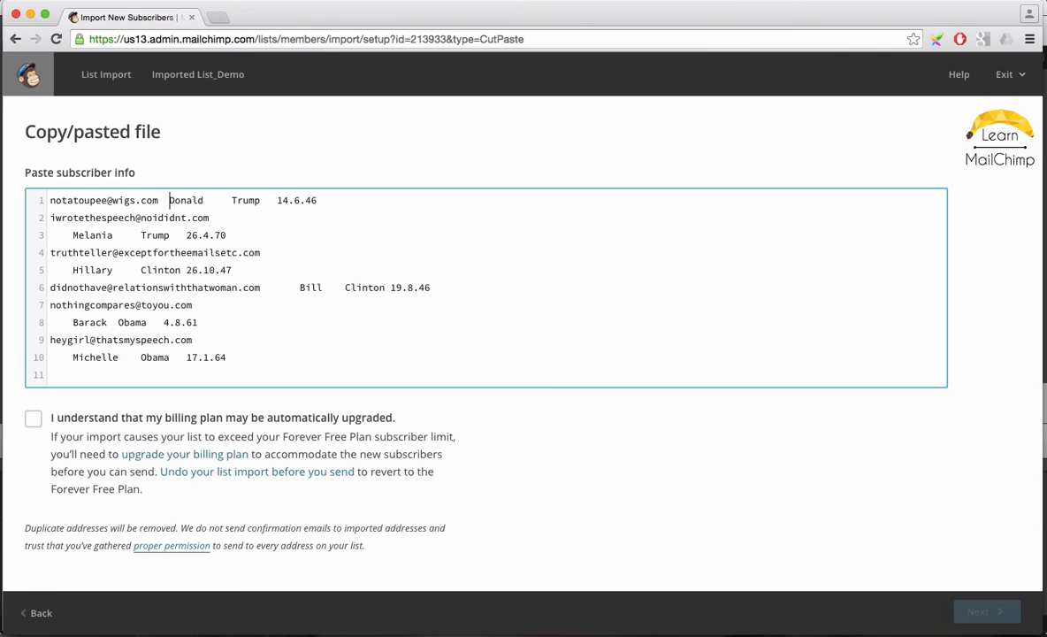
{"action": "left_click", "coordinate": [232, 200]}
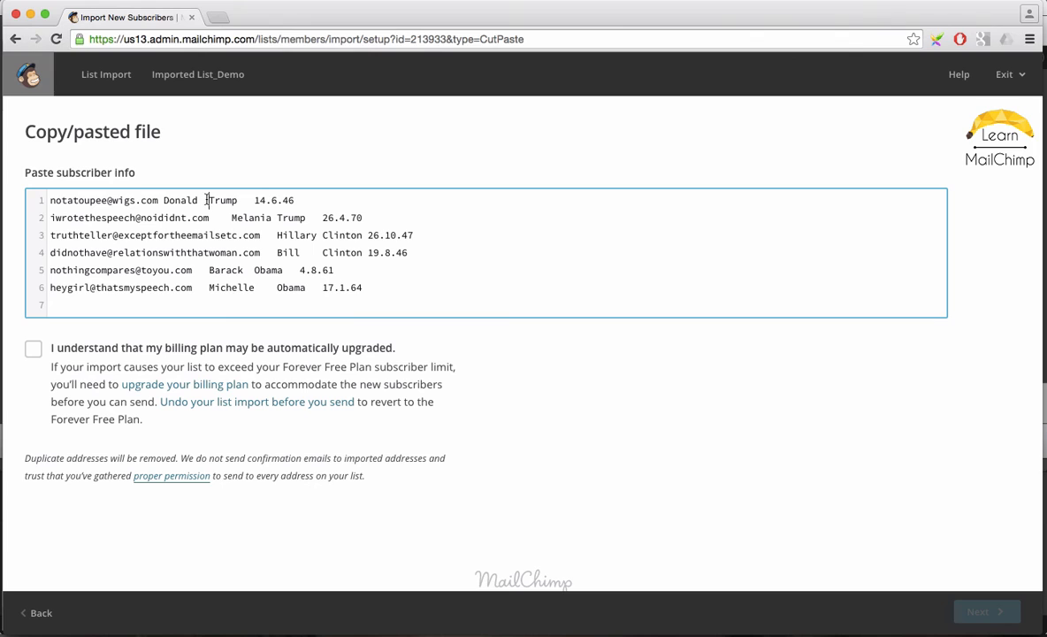
Replace the spaces between the fields in the first row with tabs.
{"action": "left_click", "coordinate": [164, 200]}
{"action": "key", "text": "BackSpace"}
{"action": "left_click", "coordinate": [210, 200]}
{"action": "key", "text": "BackSpace"}
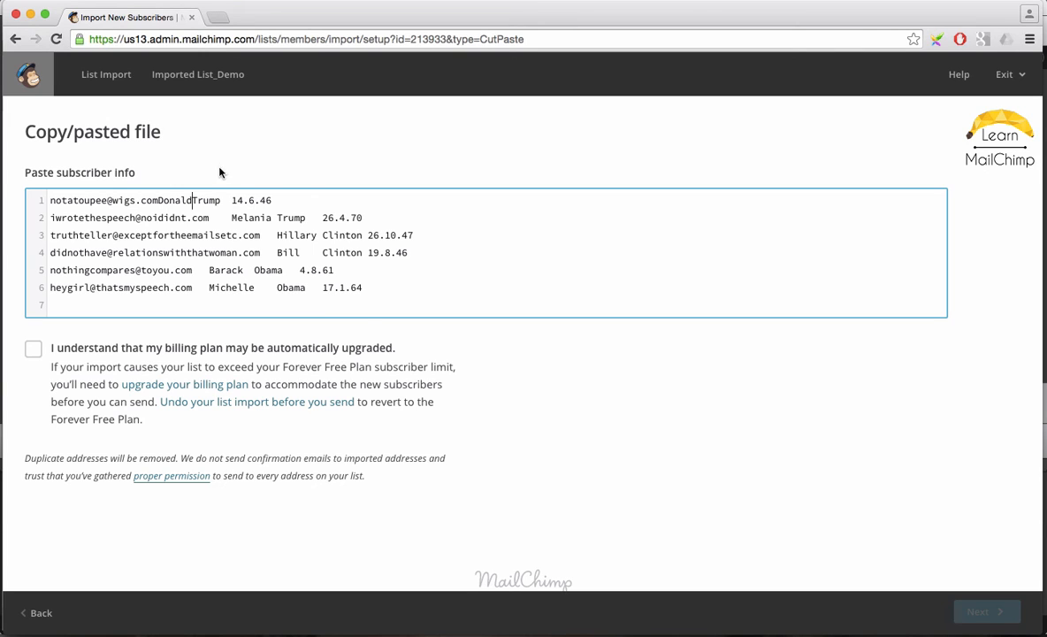
{"action": "left_click", "coordinate": [159, 200]}
{"action": "key", "text": "Tab"}
{"action": "left_click", "coordinate": [194, 200]}
{"action": "key", "text": "Tab"}
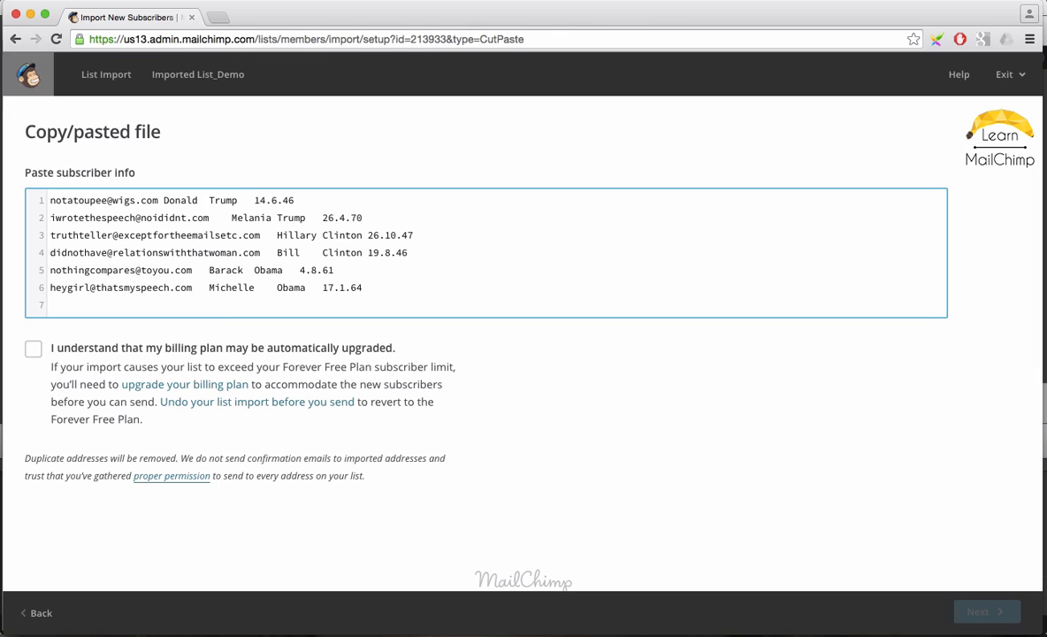
Acknowledge the possible billing plan upgrade and continue to column matching.
{"action": "left_click", "coordinate": [33, 350]}
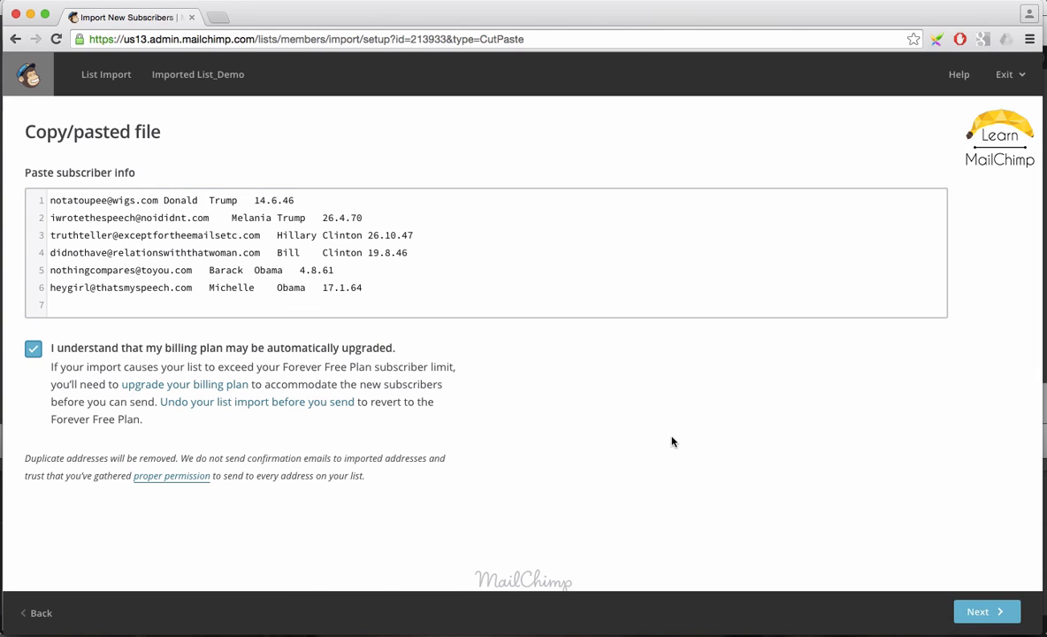
{"action": "scroll", "coordinate": [752, 477], "scroll_direction": "down", "scroll_amount": 2}
{"action": "left_click", "coordinate": [980, 612]}
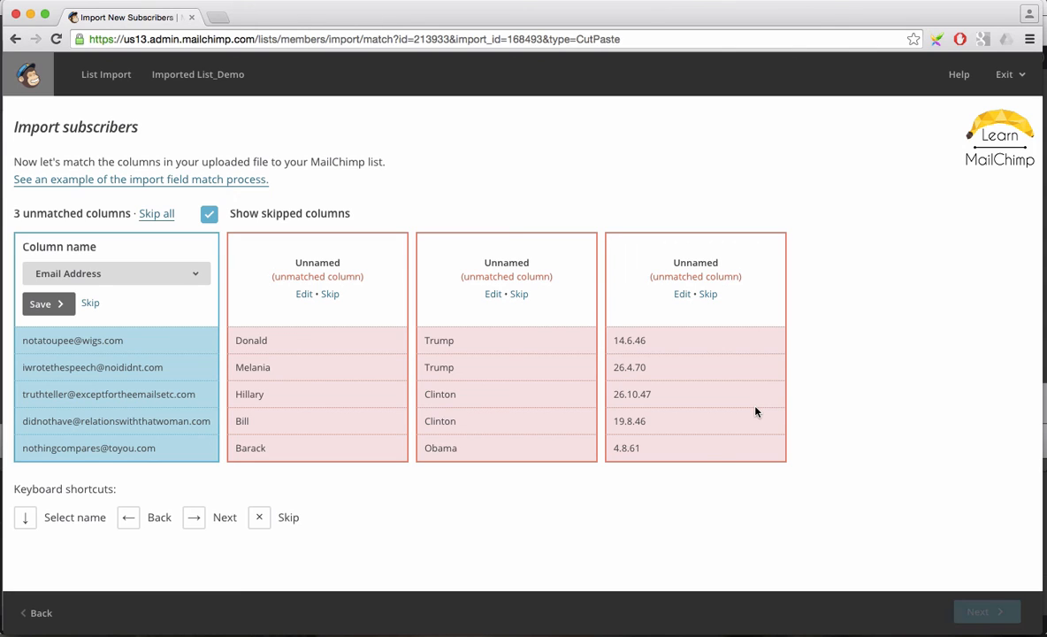
Save the first column as Email Address.
{"action": "left_click", "coordinate": [193, 274]}
{"action": "left_click", "coordinate": [180, 265]}
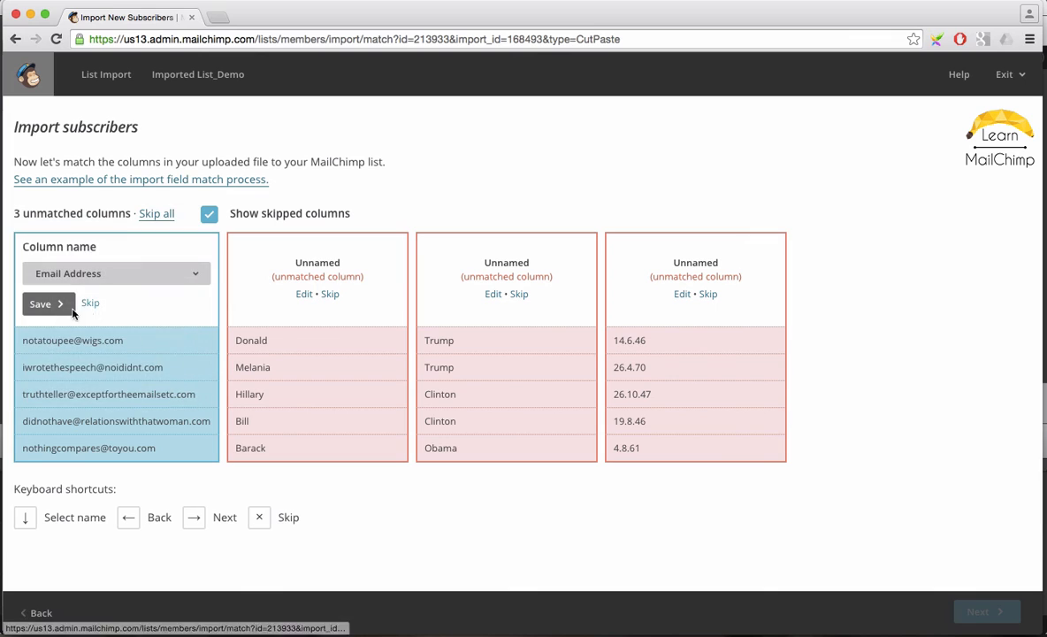
{"action": "left_click", "coordinate": [49, 304]}
Match the second column to First Name and the third column to Last Name.
{"action": "left_click", "coordinate": [393, 271]}
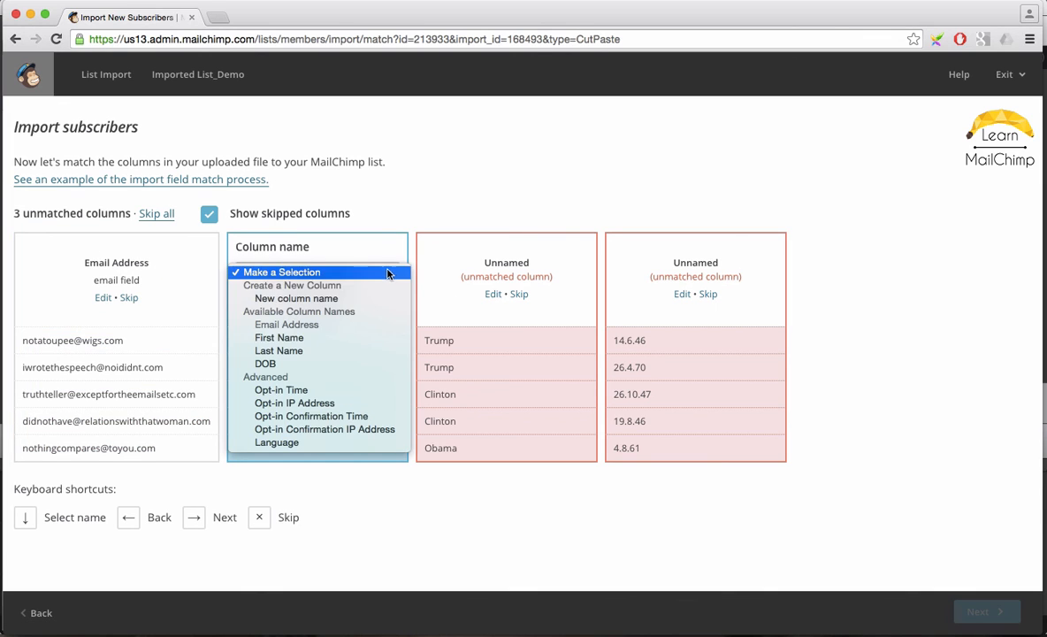
{"action": "left_click", "coordinate": [336, 342]}
{"action": "left_click", "coordinate": [322, 307]}
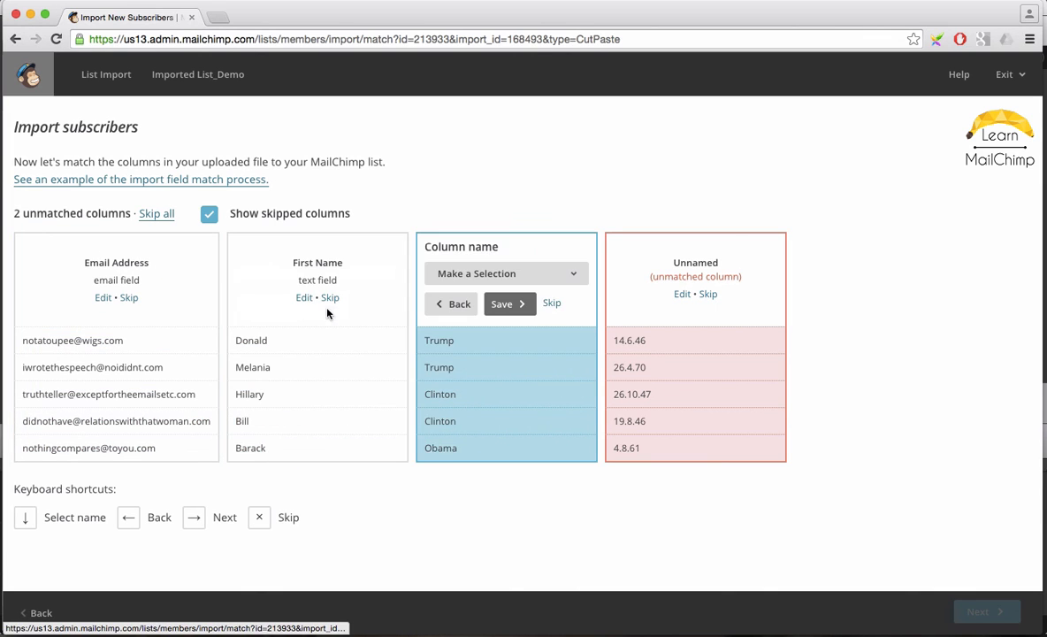
{"action": "left_click", "coordinate": [573, 274]}
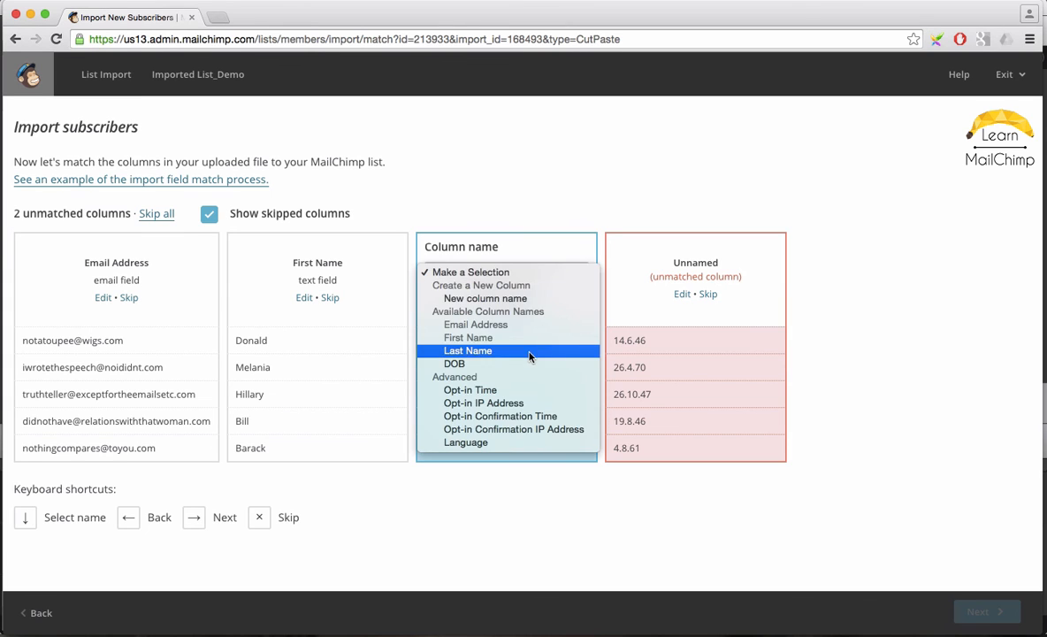
{"action": "left_click", "coordinate": [535, 355]}
{"action": "left_click", "coordinate": [501, 304]}
Match the fourth column to DOB.
{"action": "left_click", "coordinate": [589, 273]}
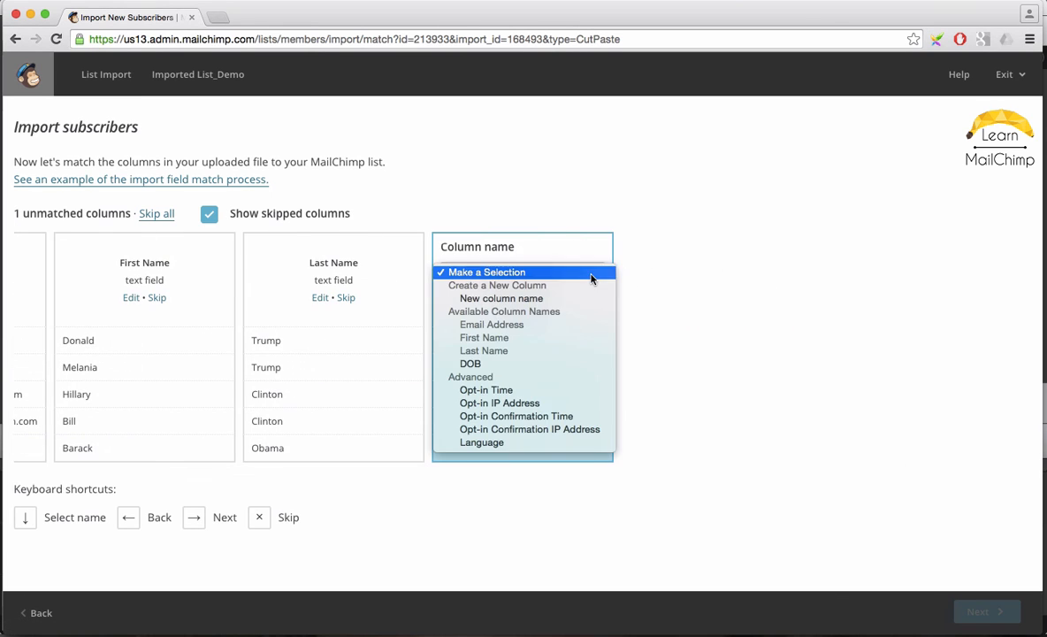
{"action": "left_click", "coordinate": [512, 364]}
{"action": "left_click", "coordinate": [529, 302]}
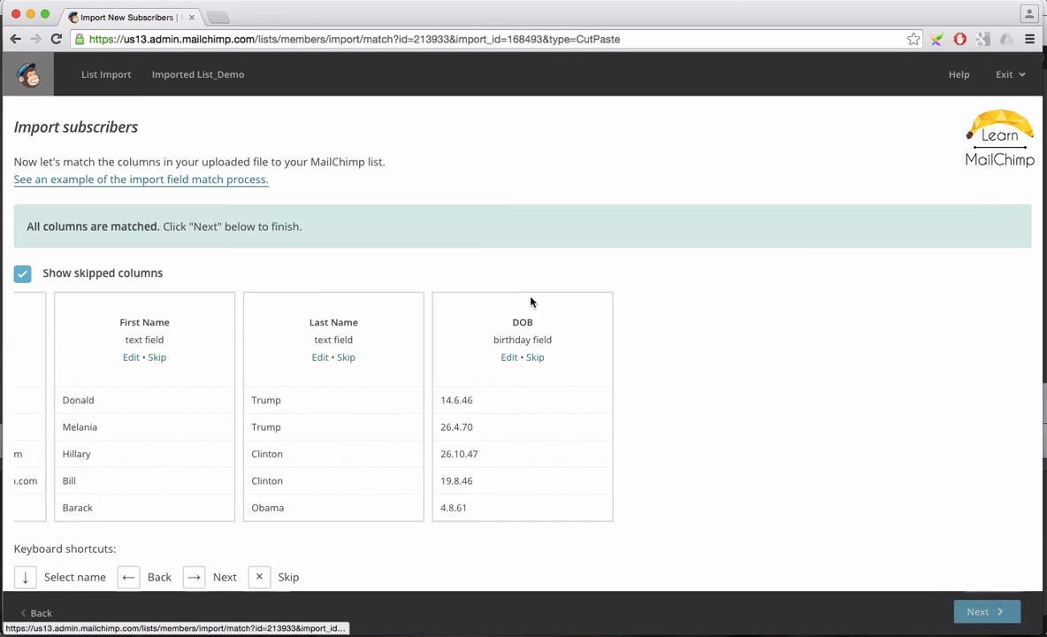
Import the subscribers as Subscribed and review the updated list.
{"action": "left_click", "coordinate": [980, 618]}
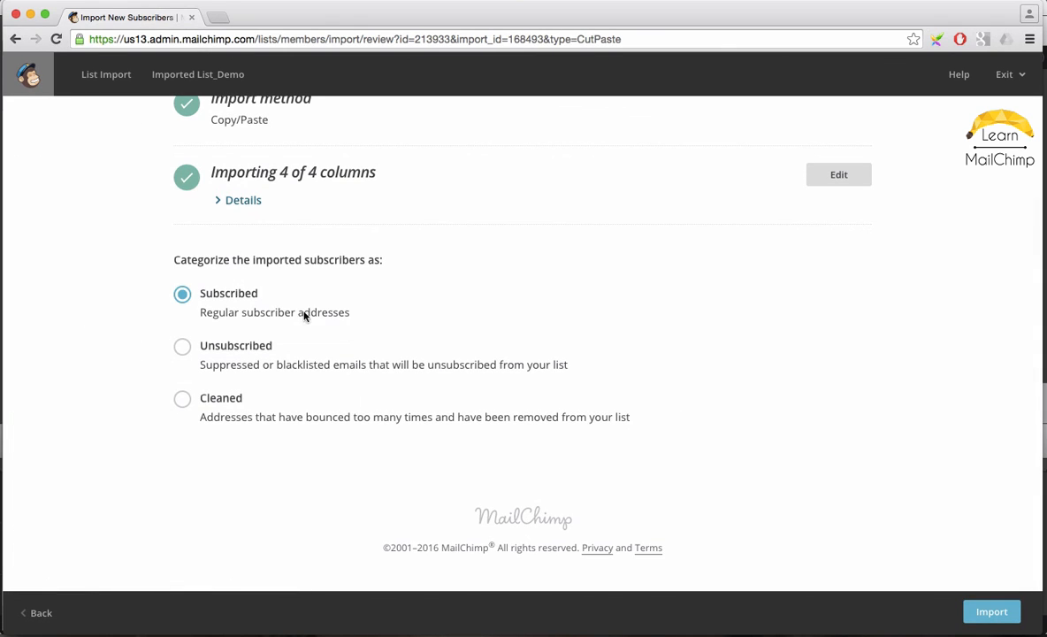
{"action": "left_click", "coordinate": [986, 611]}
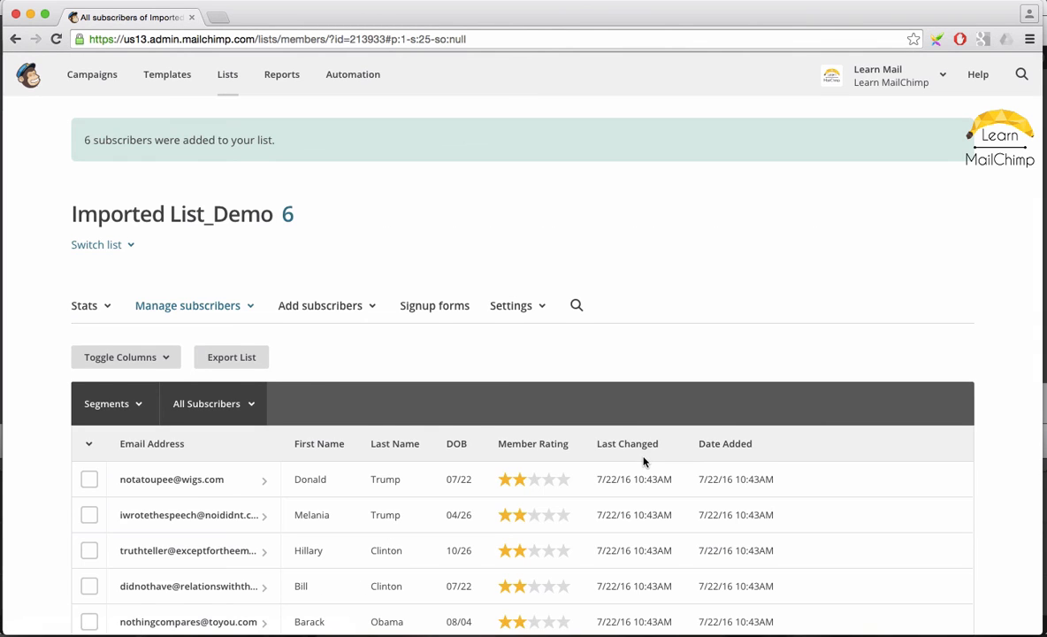
{"action": "scroll", "coordinate": [644, 461], "scroll_direction": "down", "scroll_amount": 3}
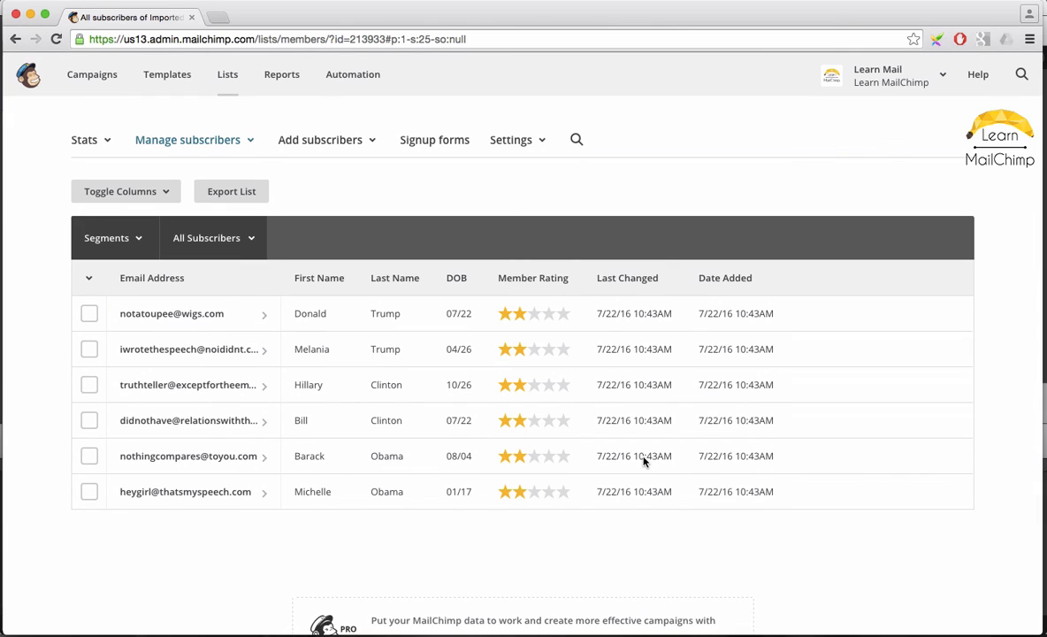